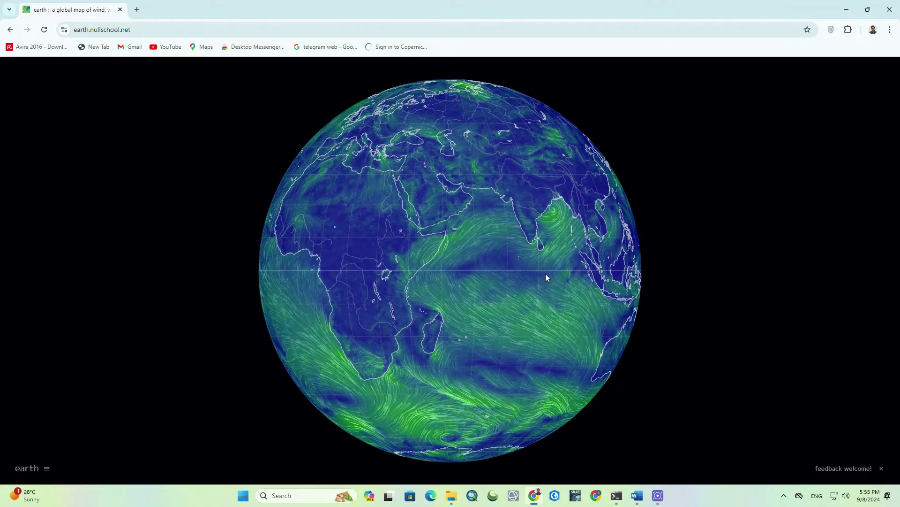
Spin the wind globe past East Asia, the Pacific, the Americas and the Atlantic back to Africa.
{"action": "left_click_drag", "start_coordinate": [546, 275], "coordinate": [316, 312]}
{"action": "left_click_drag", "start_coordinate": [548, 310], "coordinate": [375, 298]}
{"action": "left_click_drag", "start_coordinate": [617, 300], "coordinate": [484, 293]}
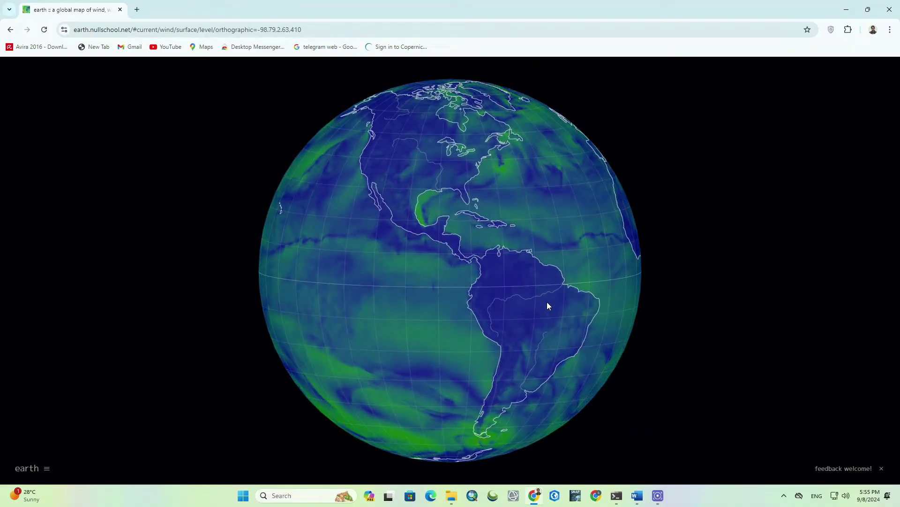
{"action": "left_click_drag", "start_coordinate": [547, 303], "coordinate": [493, 312]}
{"action": "left_click_drag", "start_coordinate": [569, 305], "coordinate": [471, 336]}
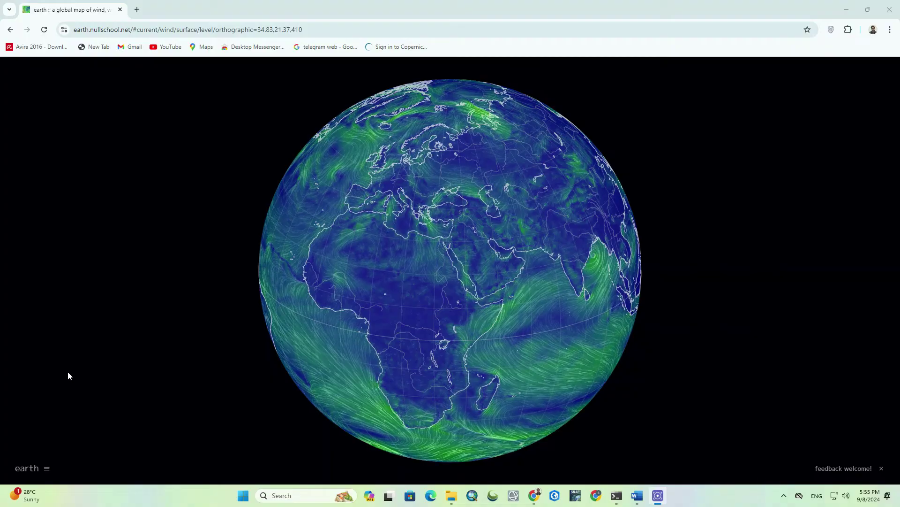
Sample winds from the Sahara to India, ending at the Caspian Sea point reading 80° at 25 km/h.
{"action": "left_click", "coordinate": [38, 475]}
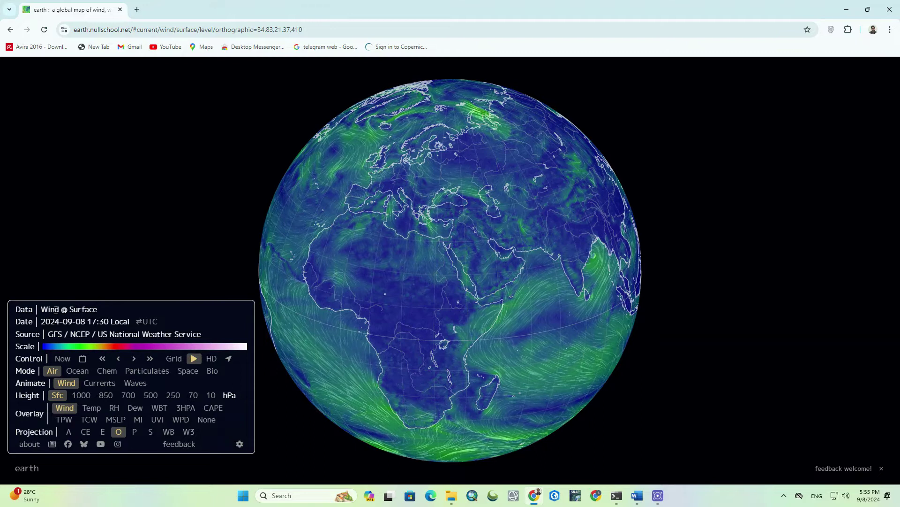
{"action": "left_click", "coordinate": [428, 265]}
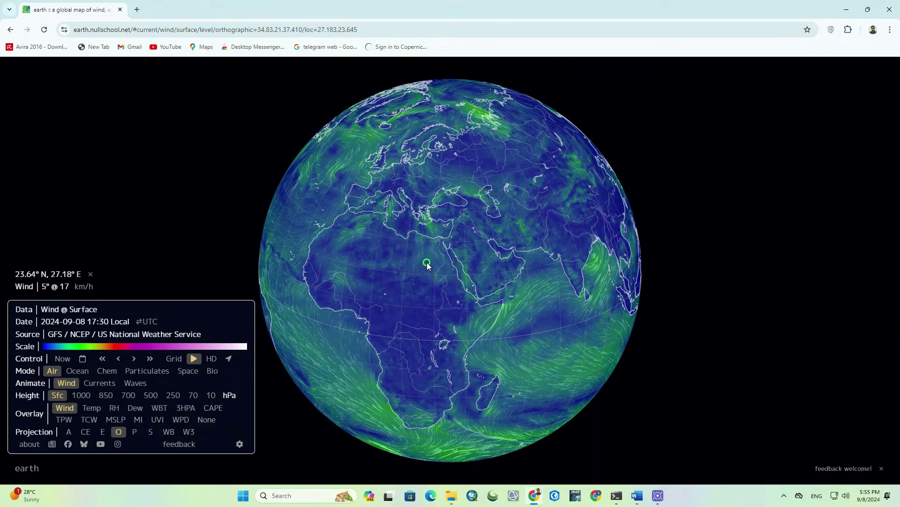
{"action": "left_click", "coordinate": [507, 314]}
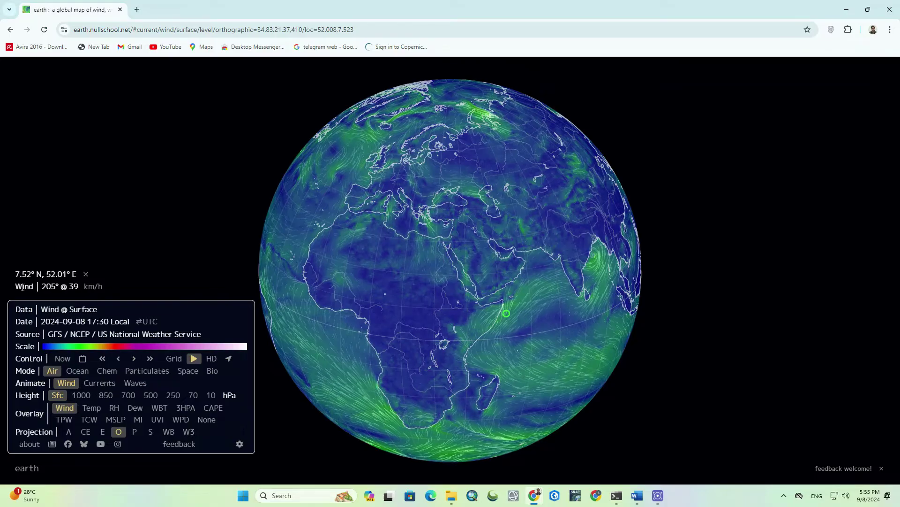
{"action": "left_click", "coordinate": [561, 301]}
{"action": "left_click", "coordinate": [553, 241]}
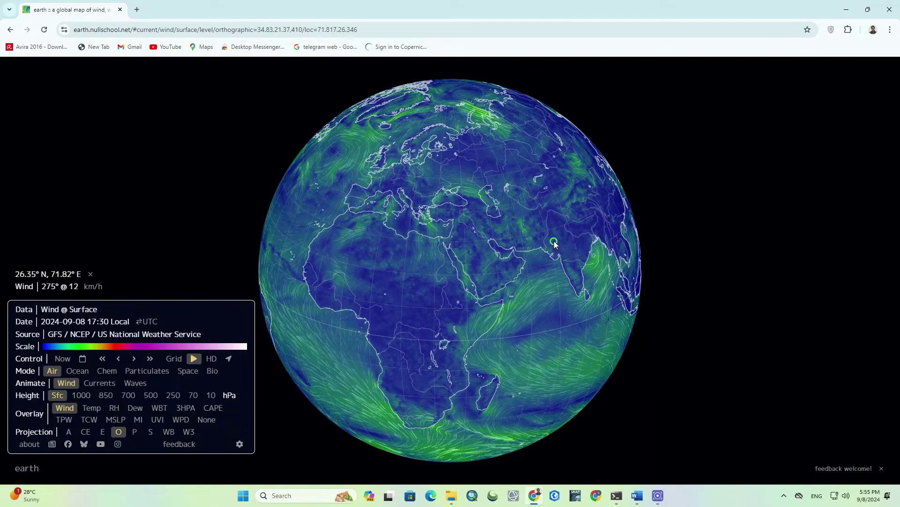
{"action": "left_click", "coordinate": [494, 200]}
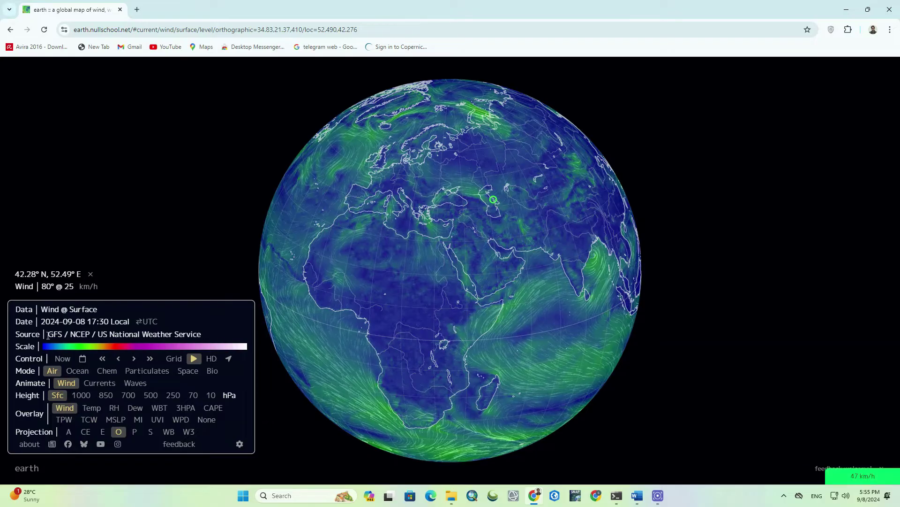
{"action": "double_click", "coordinate": [22, 322]}
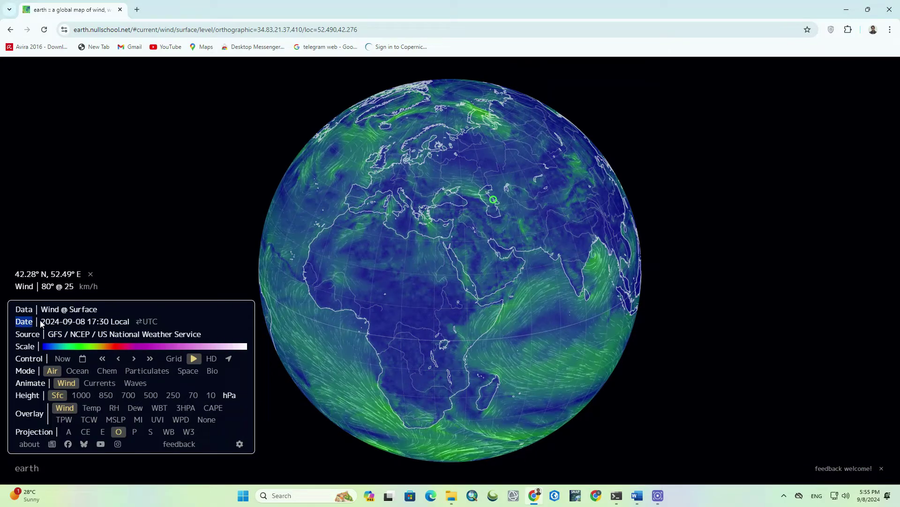
{"action": "left_click", "coordinate": [62, 320]}
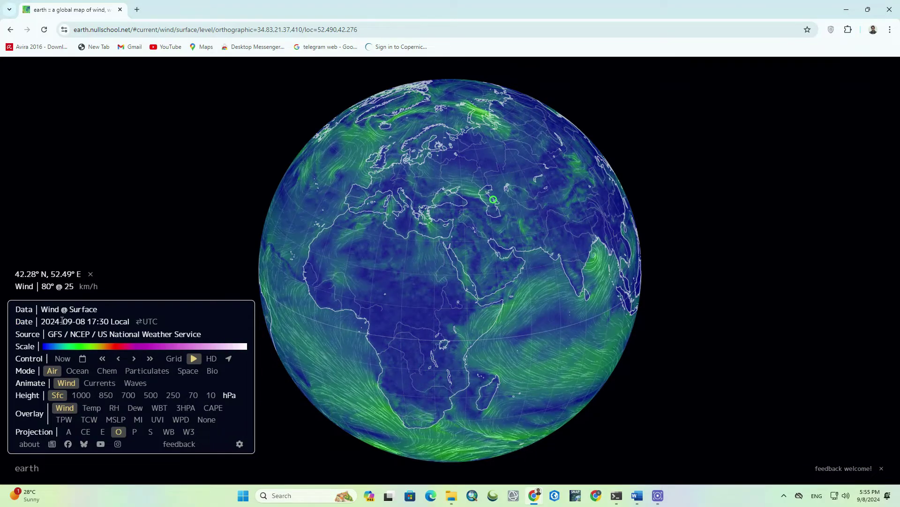
{"action": "left_click", "coordinate": [151, 322]}
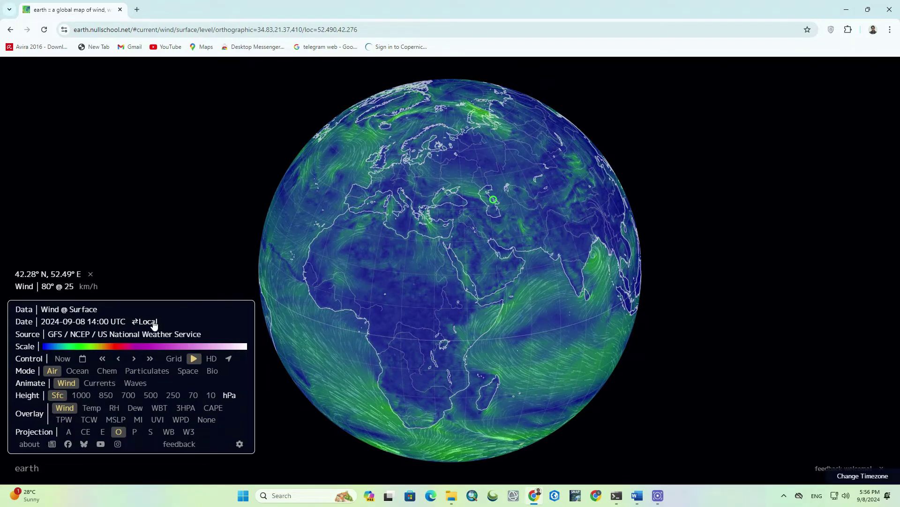
{"action": "left_click", "coordinate": [154, 324]}
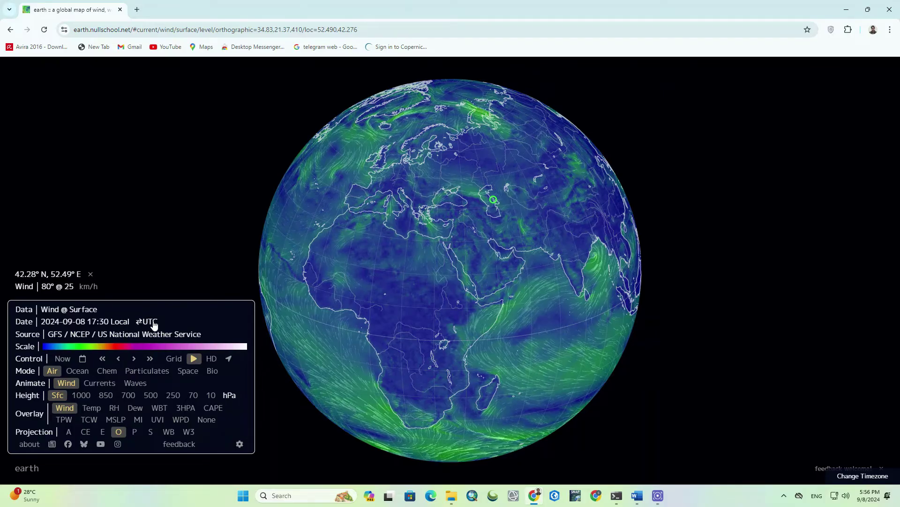
{"action": "left_click", "coordinate": [154, 324]}
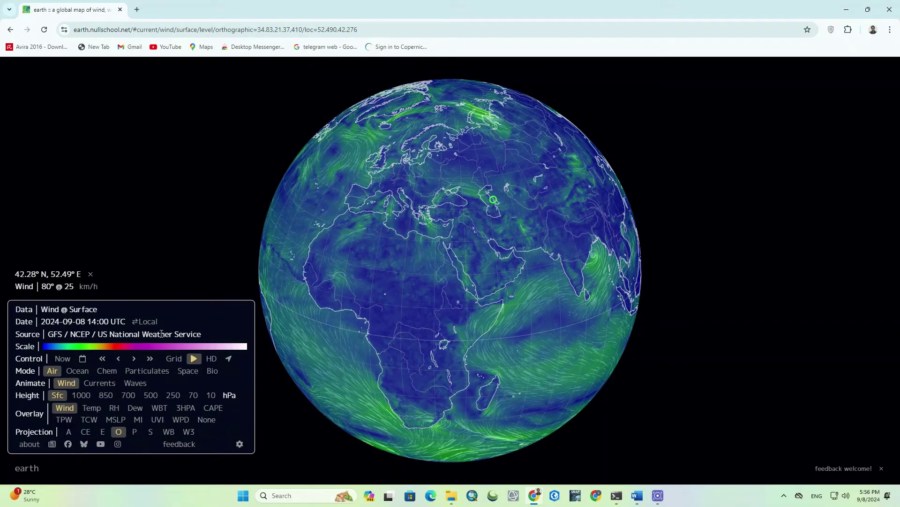
{"action": "mouse_move", "coordinate": [57, 346]}
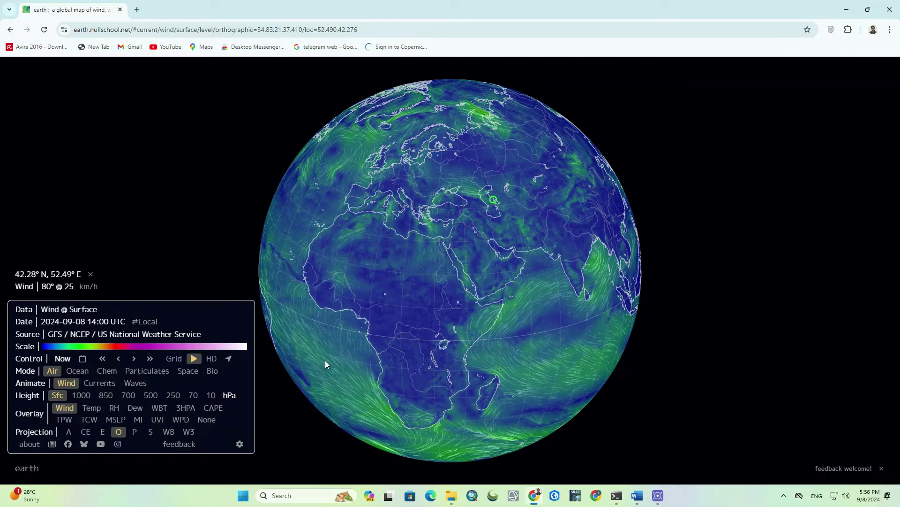
{"action": "mouse_move", "coordinate": [325, 360]}
{"action": "left_mouse_down"}
{"action": "mouse_move", "coordinate": [347, 328]}
{"action": "mouse_move", "coordinate": [326, 325]}
{"action": "left_mouse_up"}
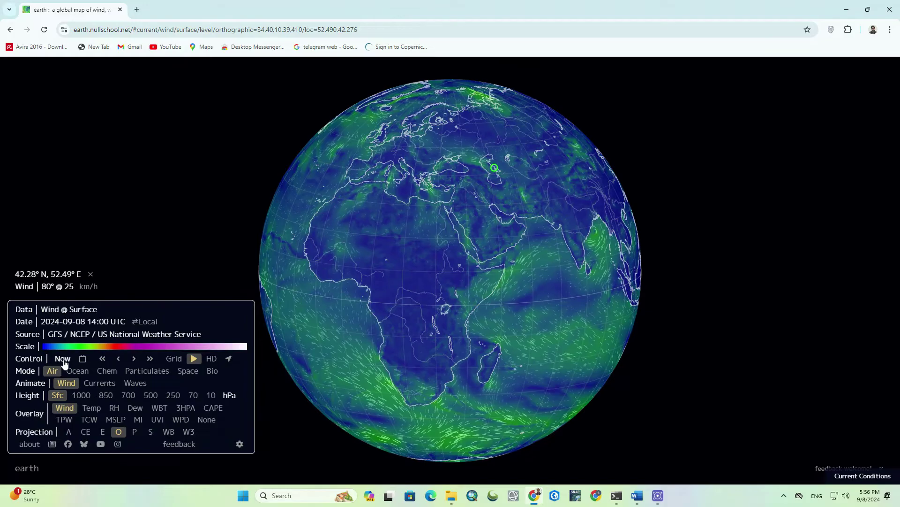
{"action": "left_click", "coordinate": [82, 359]}
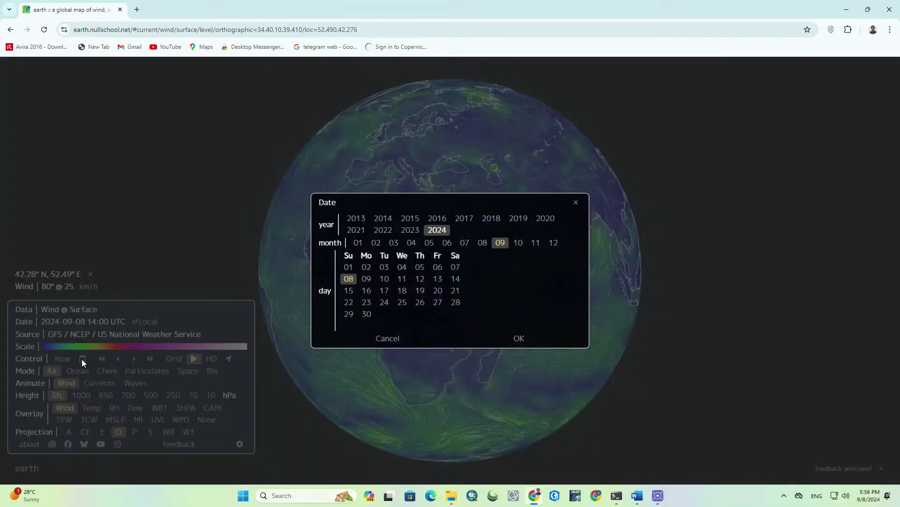
{"action": "left_click", "coordinate": [383, 230]}
{"action": "left_click", "coordinate": [434, 231]}
{"action": "left_click", "coordinate": [575, 202]}
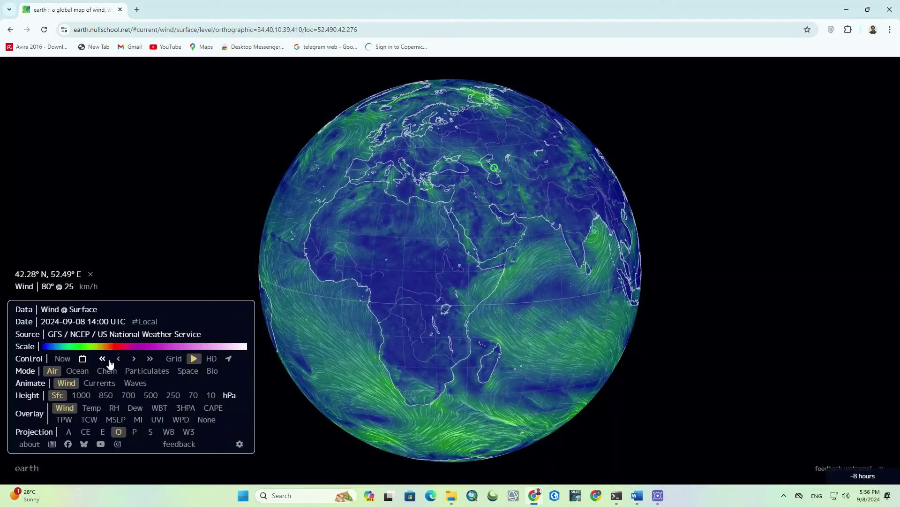
{"action": "left_click", "coordinate": [150, 360]}
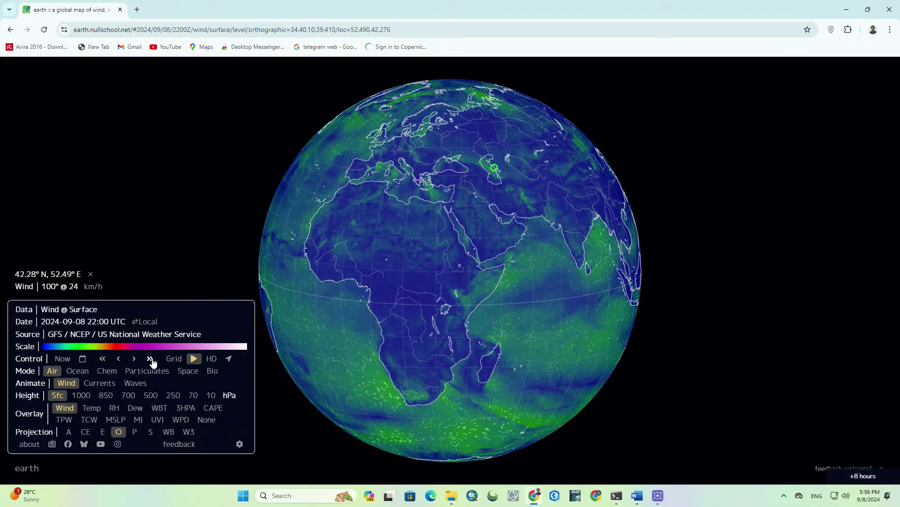
{"action": "left_click", "coordinate": [150, 359]}
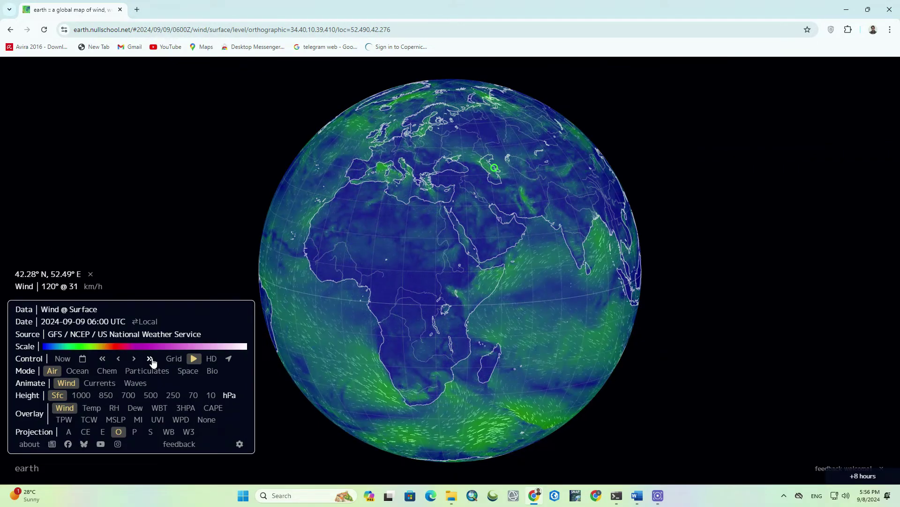
{"action": "left_click", "coordinate": [150, 360]}
{"action": "left_click", "coordinate": [150, 359]}
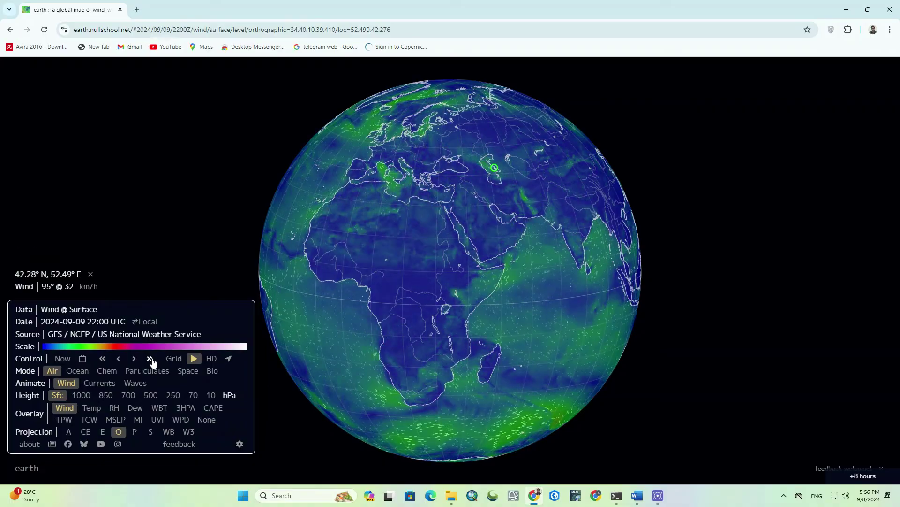
{"action": "left_click", "coordinate": [151, 360]}
{"action": "left_click", "coordinate": [151, 361]}
{"action": "left_click", "coordinate": [151, 360]}
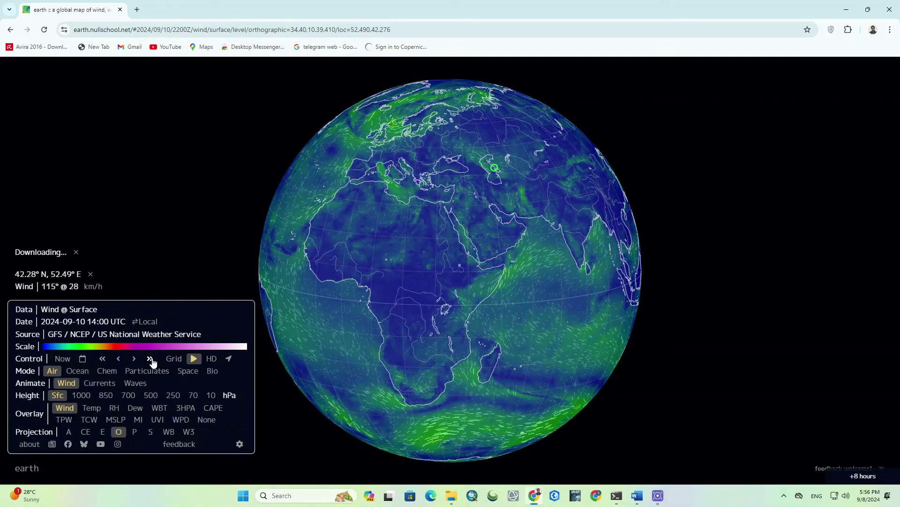
{"action": "left_click", "coordinate": [151, 360]}
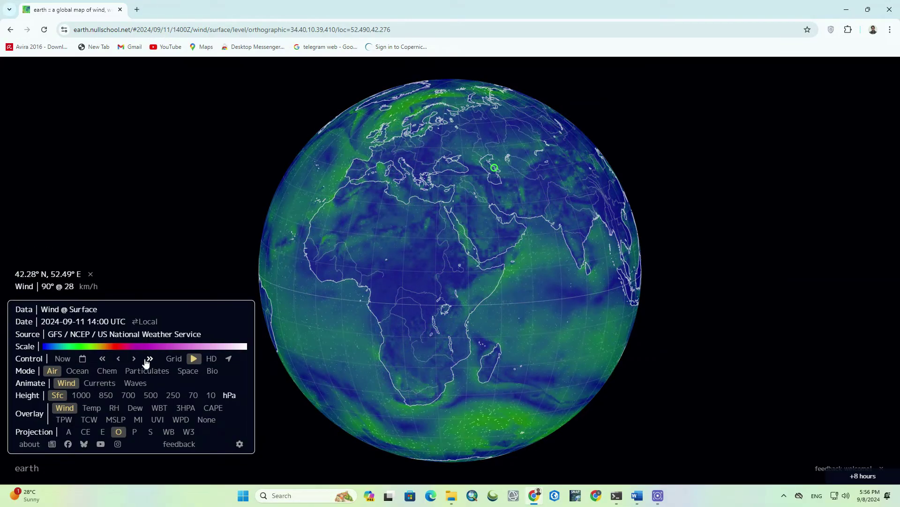
{"action": "left_click", "coordinate": [60, 360]}
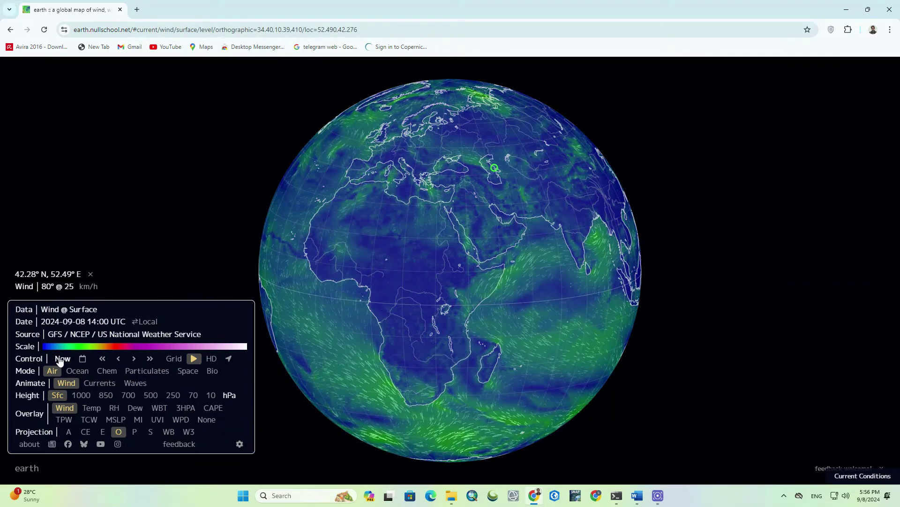
Show and hide the data grid points, then pause the wind particle animation.
{"action": "left_click", "coordinate": [178, 364]}
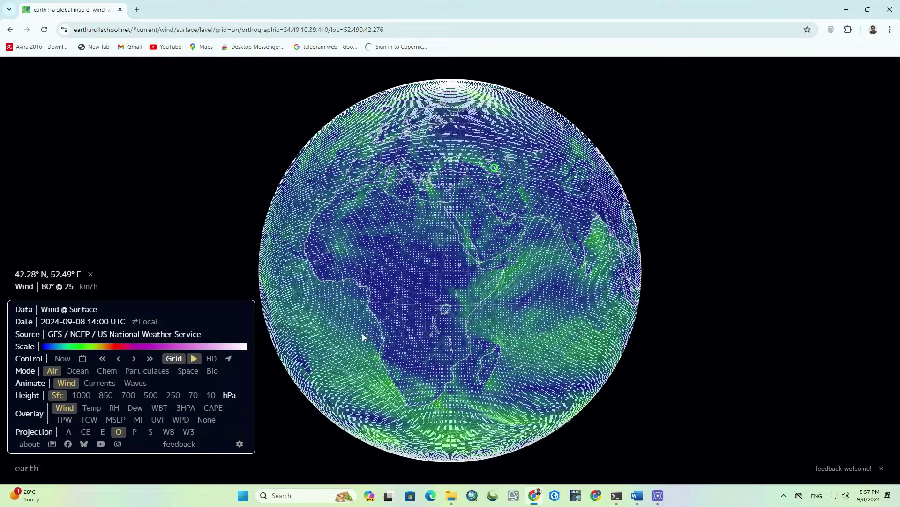
{"action": "left_click", "coordinate": [184, 360]}
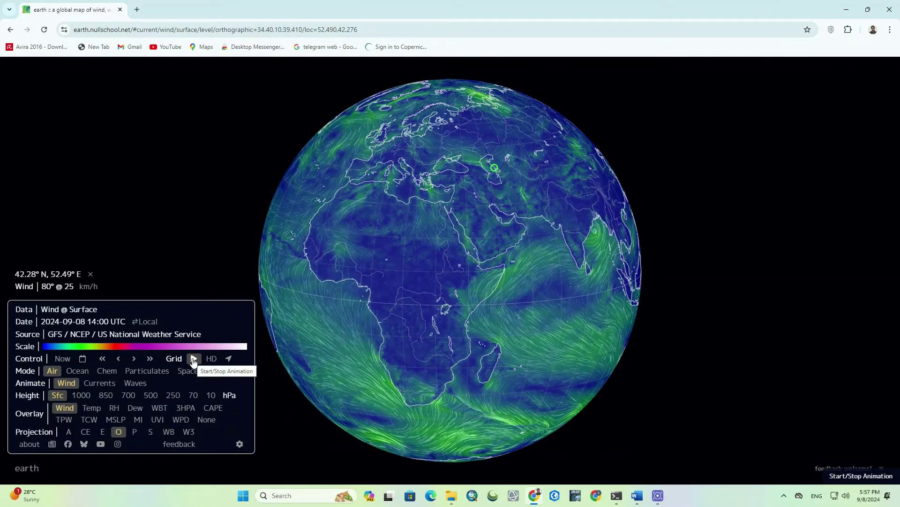
{"action": "left_click", "coordinate": [194, 360]}
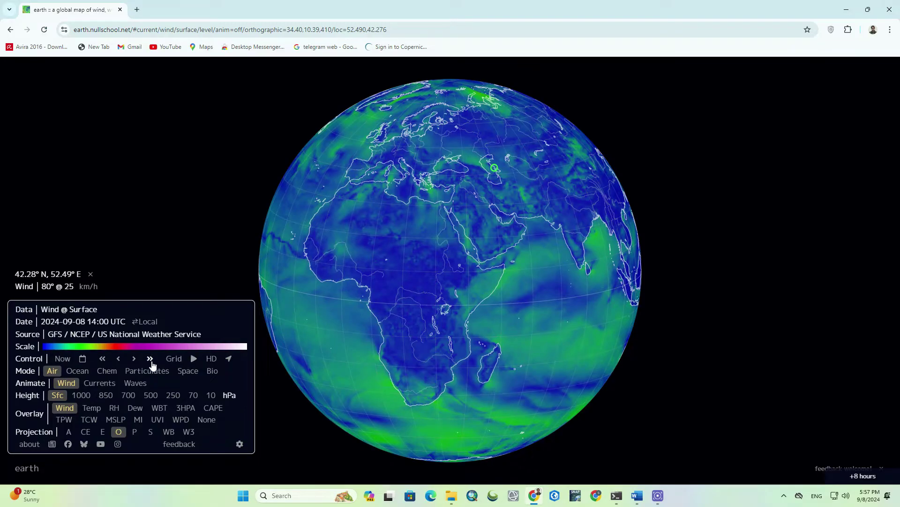
Advance the forecast nine 8-hour steps.
{"action": "left_click", "coordinate": [151, 360]}
{"action": "left_click", "coordinate": [151, 360]}
{"action": "left_click", "coordinate": [151, 361]}
{"action": "left_click", "coordinate": [151, 360]}
{"action": "left_click", "coordinate": [151, 360]}
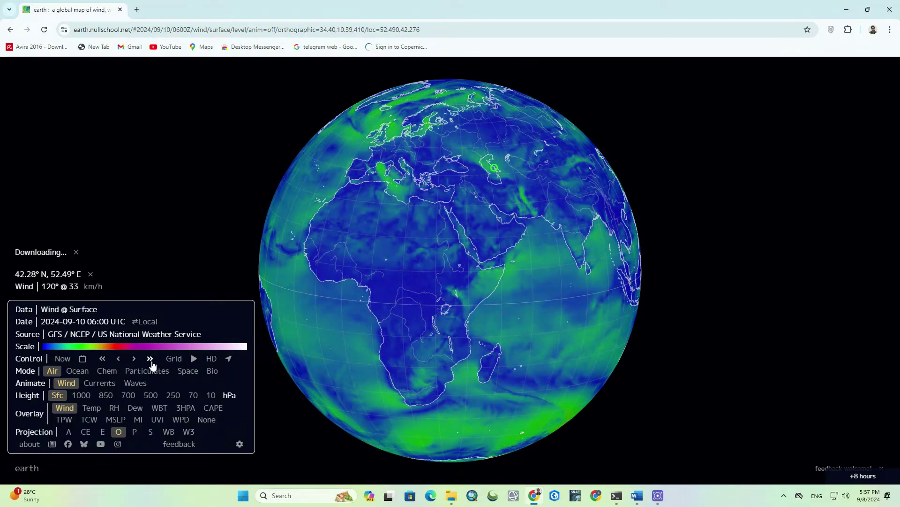
{"action": "left_click", "coordinate": [151, 361]}
{"action": "left_click", "coordinate": [151, 360]}
{"action": "left_click", "coordinate": [151, 360]}
{"action": "left_click", "coordinate": [151, 360]}
{"action": "left_click", "coordinate": [151, 359]}
{"action": "left_click", "coordinate": [150, 359]}
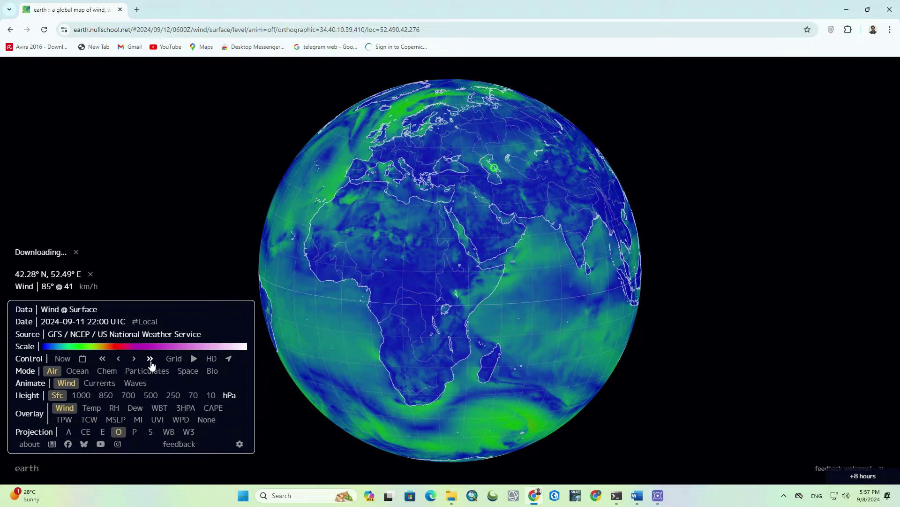
{"action": "left_click", "coordinate": [150, 359]}
Open and dismiss the date picker, return to current conditions and restart the animation.
{"action": "left_click", "coordinate": [82, 359]}
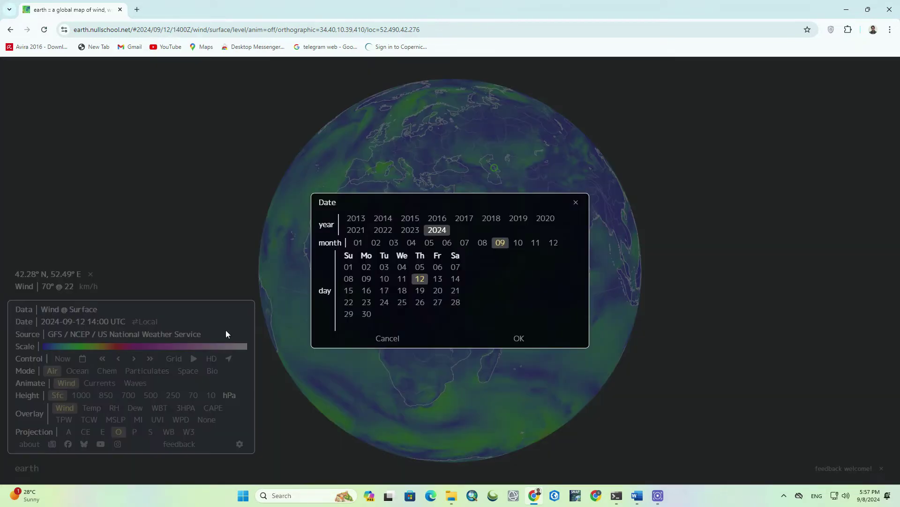
{"action": "left_click", "coordinate": [575, 204]}
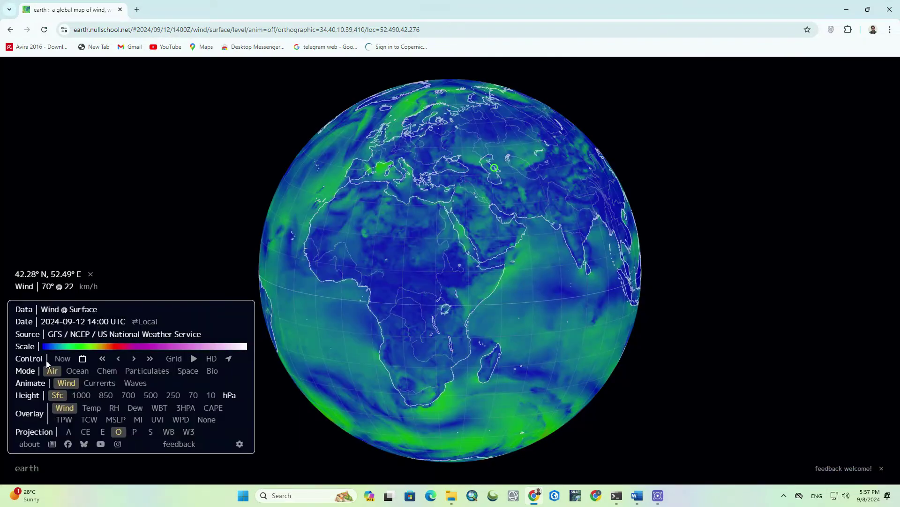
{"action": "left_click", "coordinate": [62, 359]}
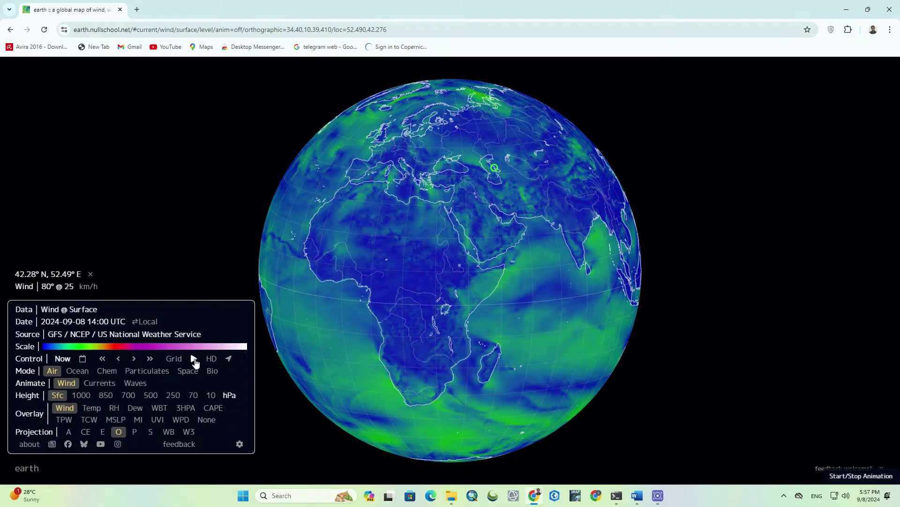
{"action": "left_click", "coordinate": [193, 358]}
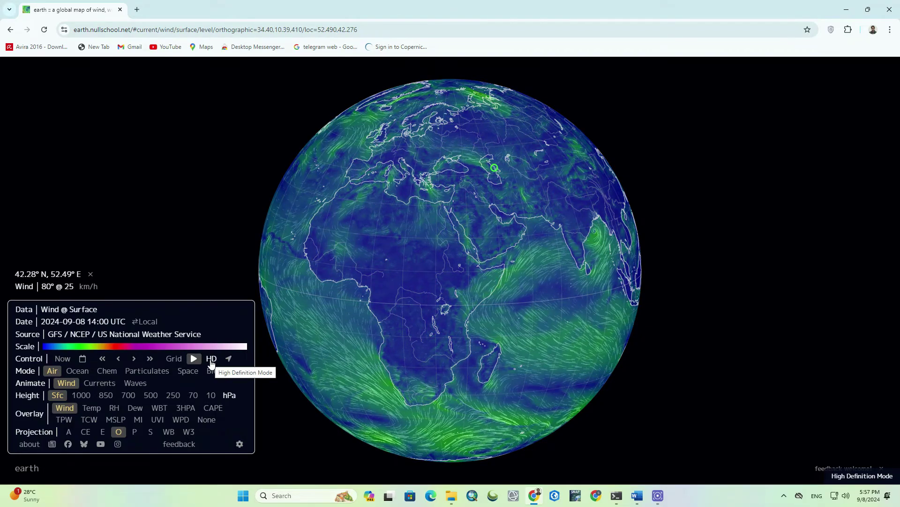
Toggle HD rendering on, off and on again; the Caspian point reads 85° at 26 km/h.
{"action": "left_click", "coordinate": [210, 361]}
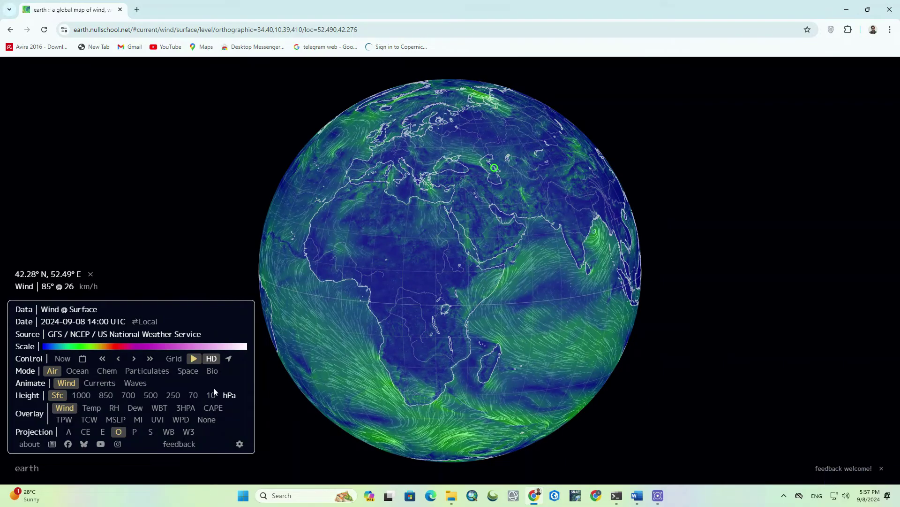
{"action": "left_click", "coordinate": [212, 360]}
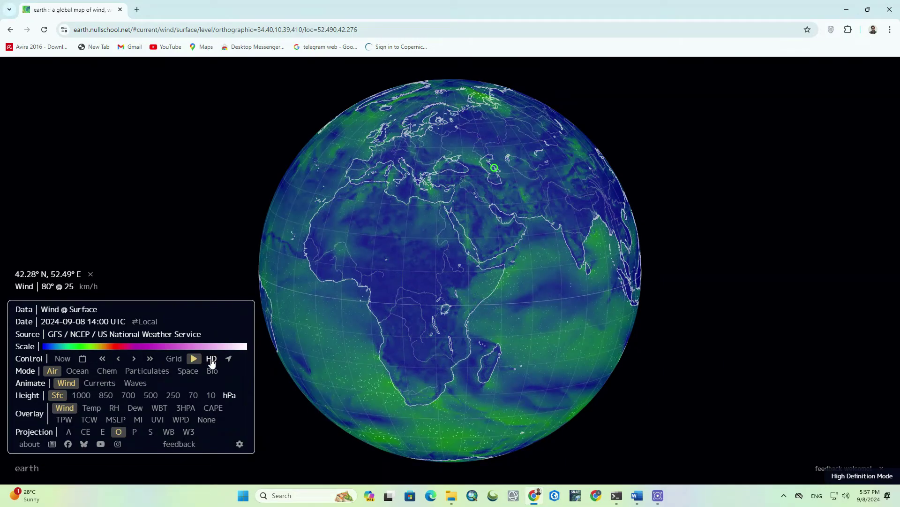
{"action": "left_click", "coordinate": [212, 360]}
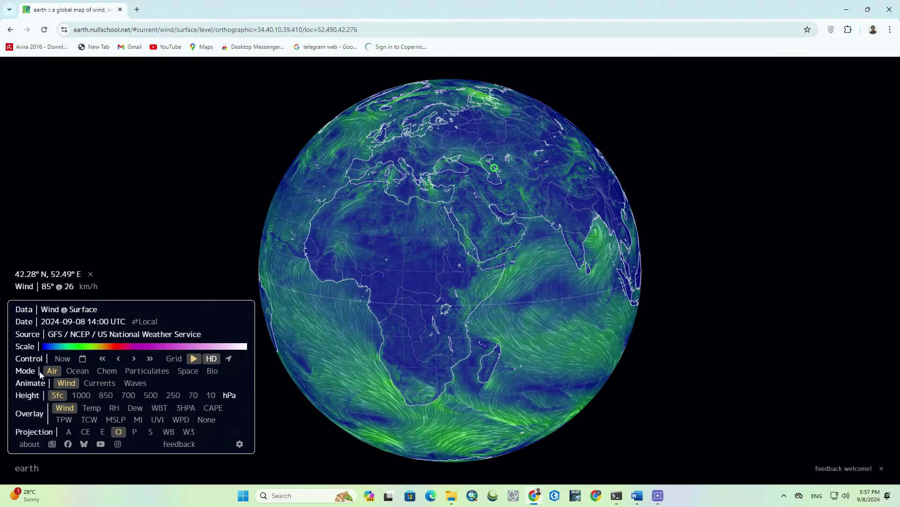
{"action": "left_click", "coordinate": [82, 373]}
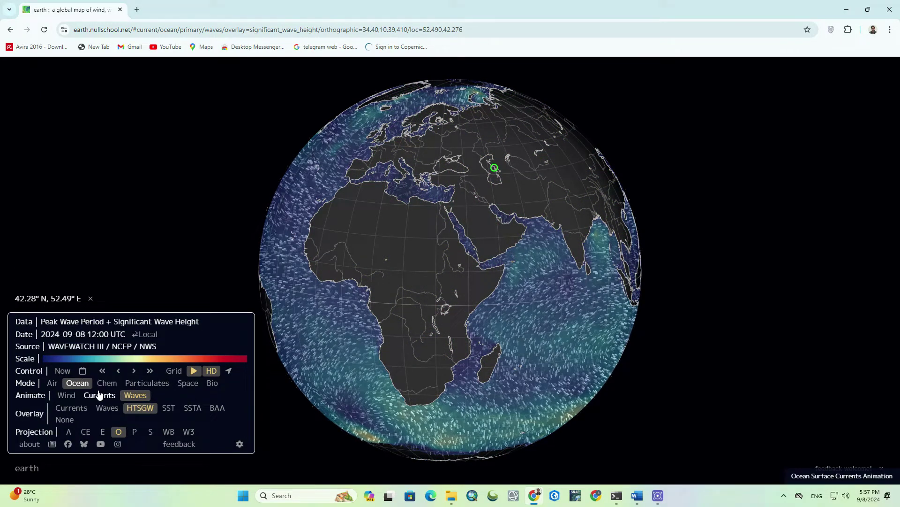
{"action": "left_click", "coordinate": [108, 385]}
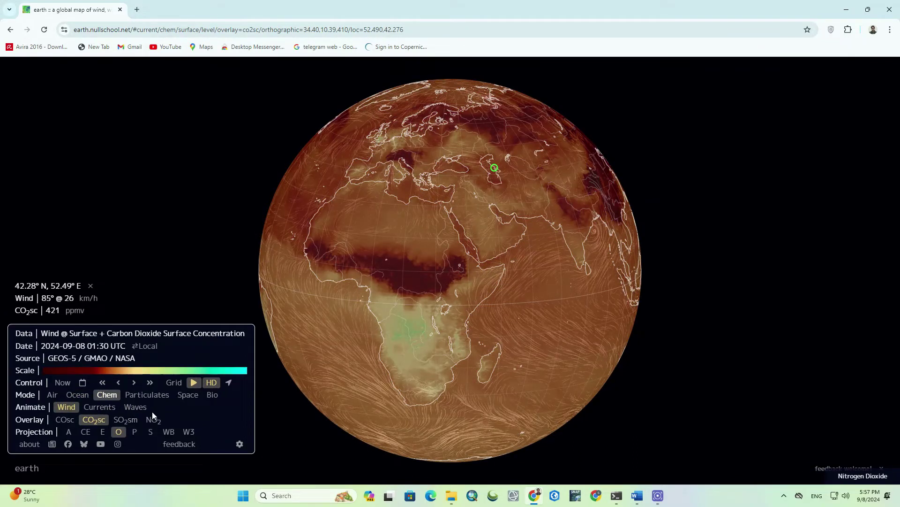
{"action": "left_click", "coordinate": [161, 396]}
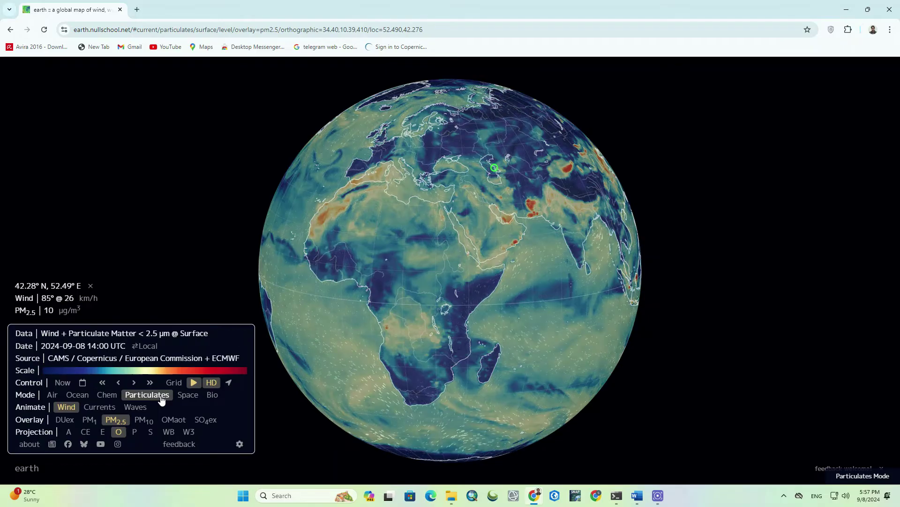
{"action": "left_click", "coordinate": [192, 397]}
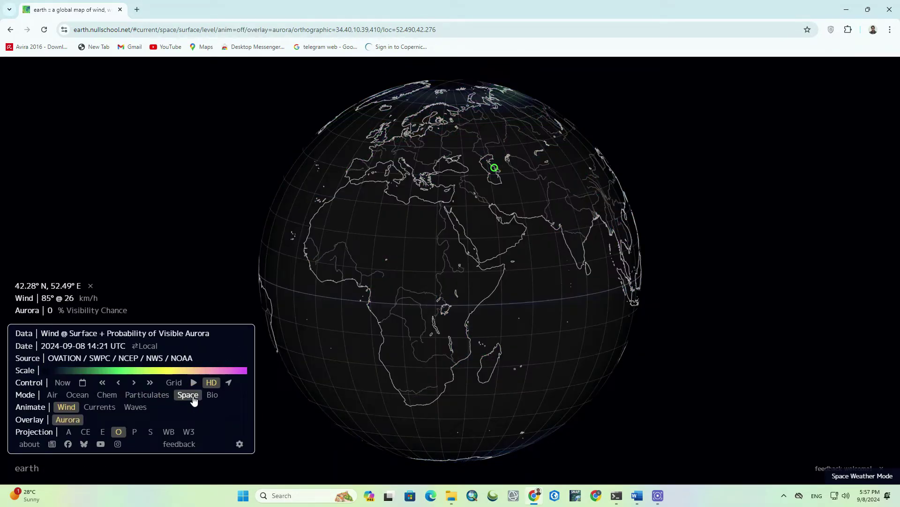
{"action": "left_click", "coordinate": [210, 393]}
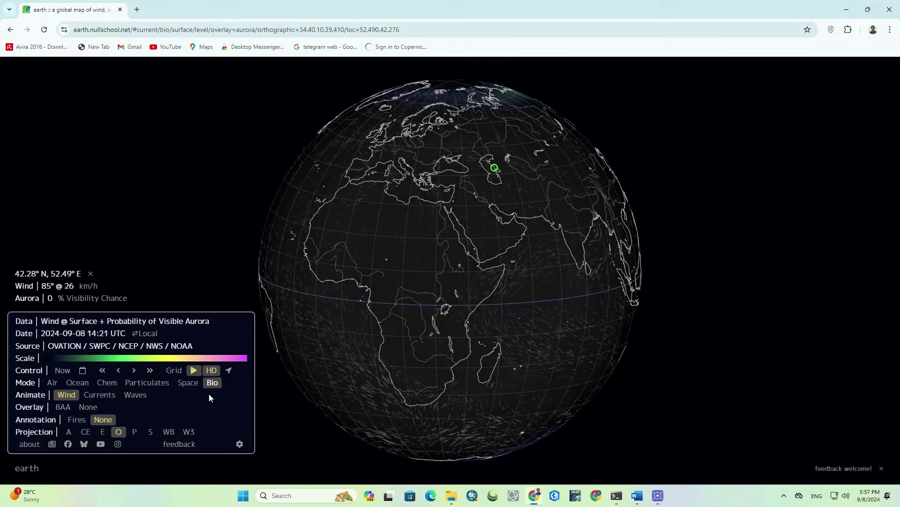
{"action": "left_click", "coordinate": [77, 382]}
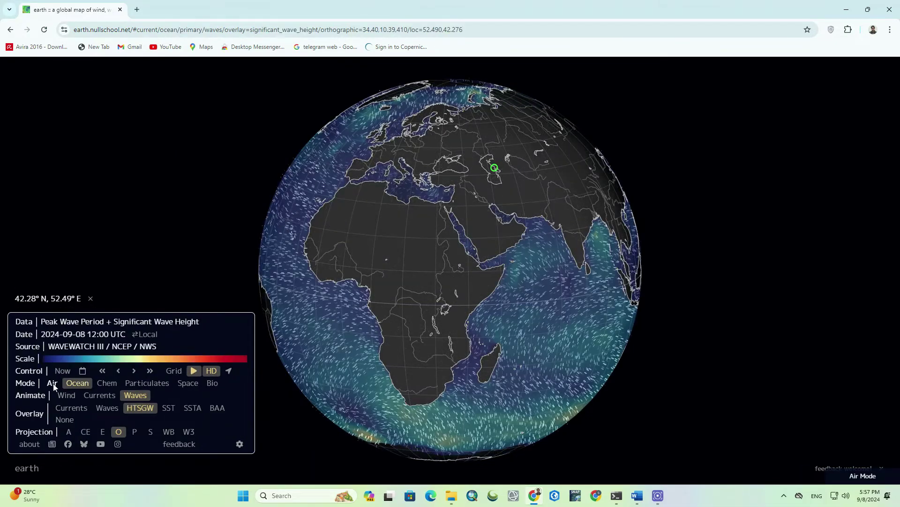
{"action": "left_click", "coordinate": [52, 382]}
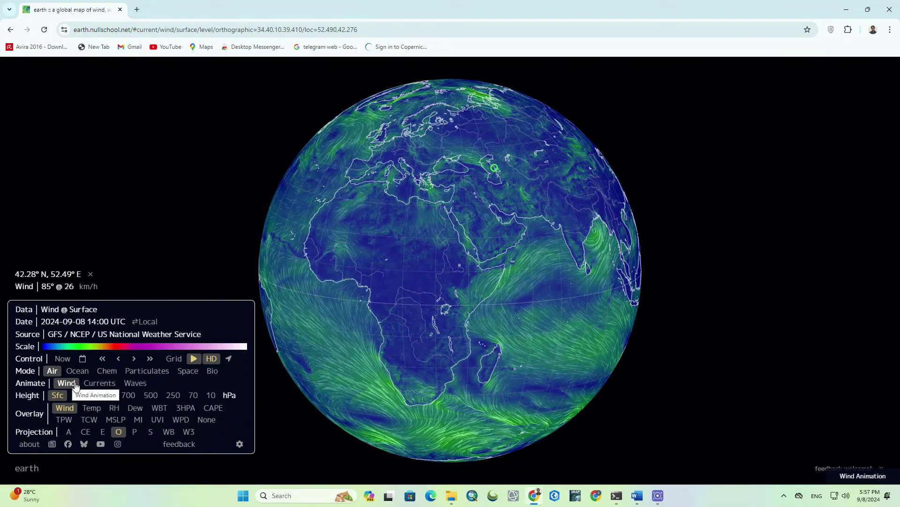
{"action": "left_click", "coordinate": [109, 386]}
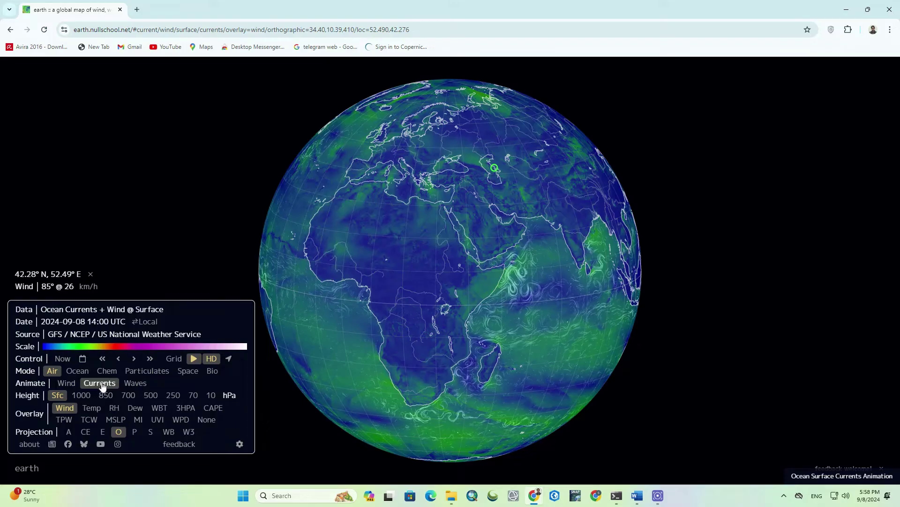
{"action": "left_click", "coordinate": [135, 384]}
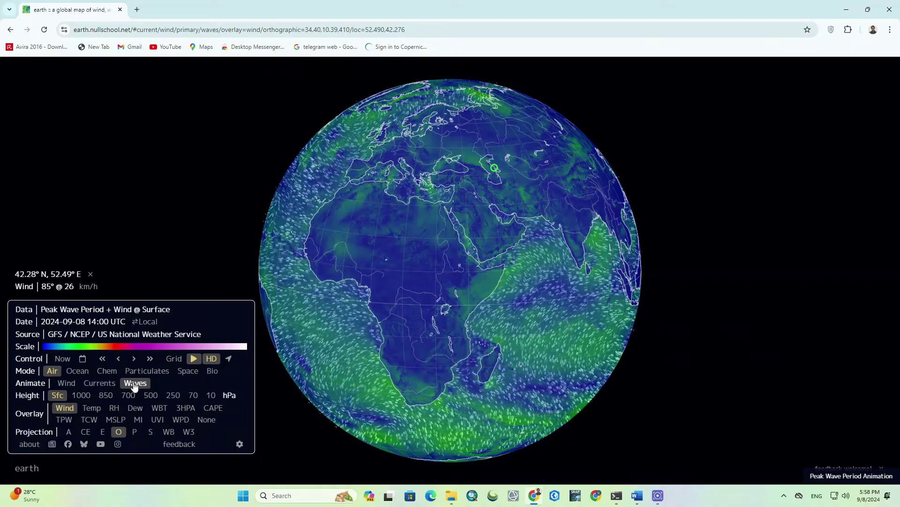
{"action": "left_click", "coordinate": [69, 385]}
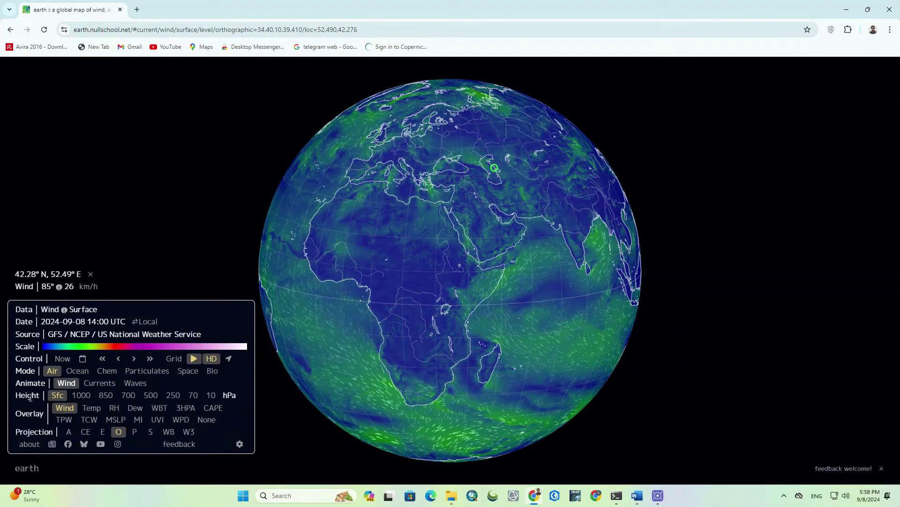
Show winds at 1000, 850, 700, 500, 250, 70 and finally 10 hPa.
{"action": "left_click", "coordinate": [81, 395]}
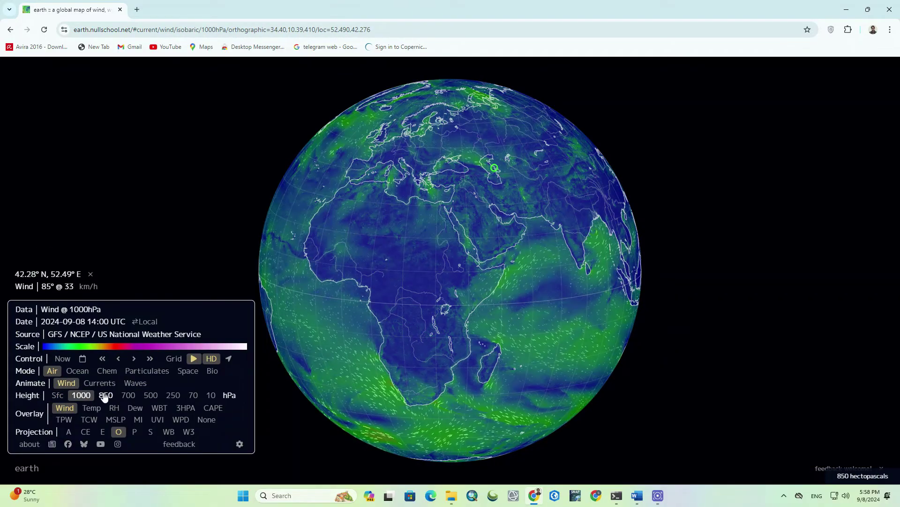
{"action": "left_click", "coordinate": [105, 396]}
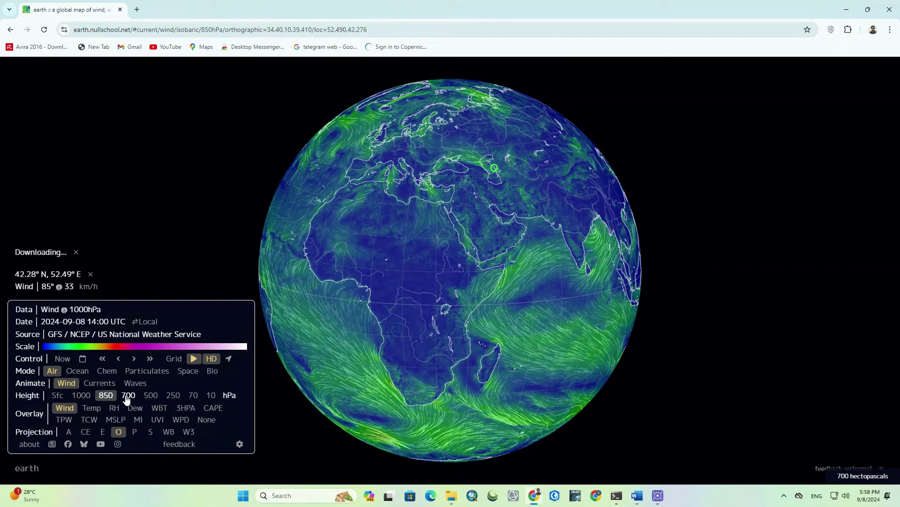
{"action": "left_click", "coordinate": [129, 396]}
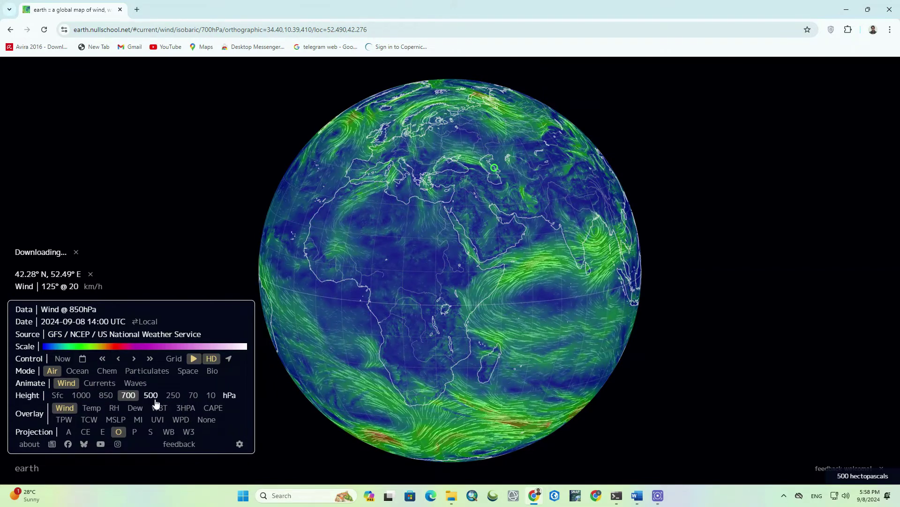
{"action": "left_click", "coordinate": [151, 396]}
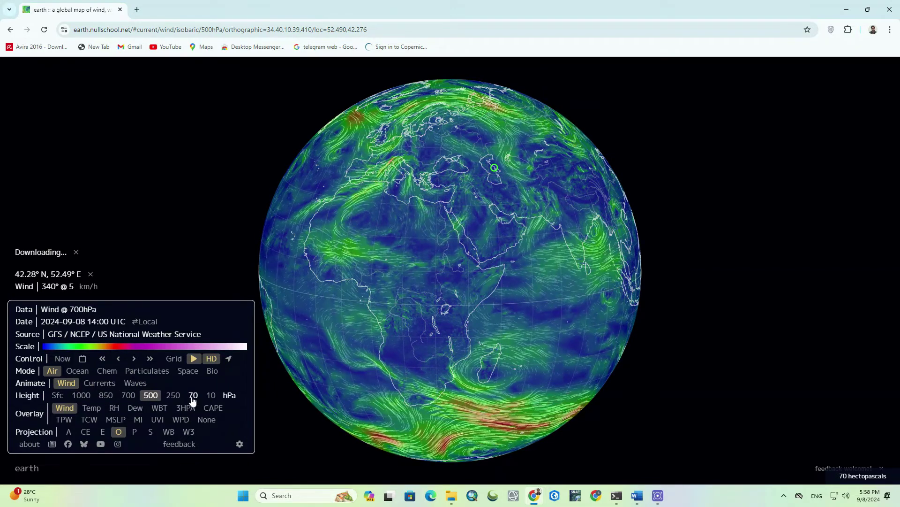
{"action": "left_click", "coordinate": [177, 398]}
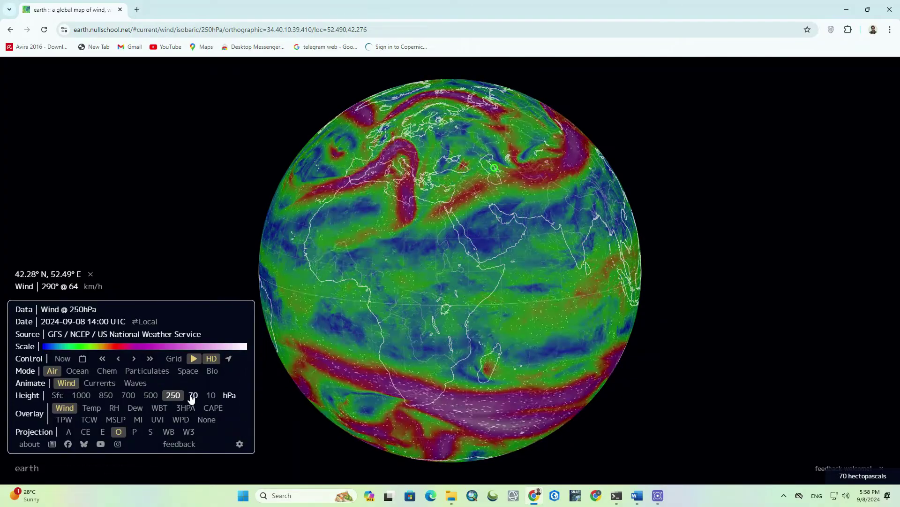
{"action": "left_click", "coordinate": [192, 396]}
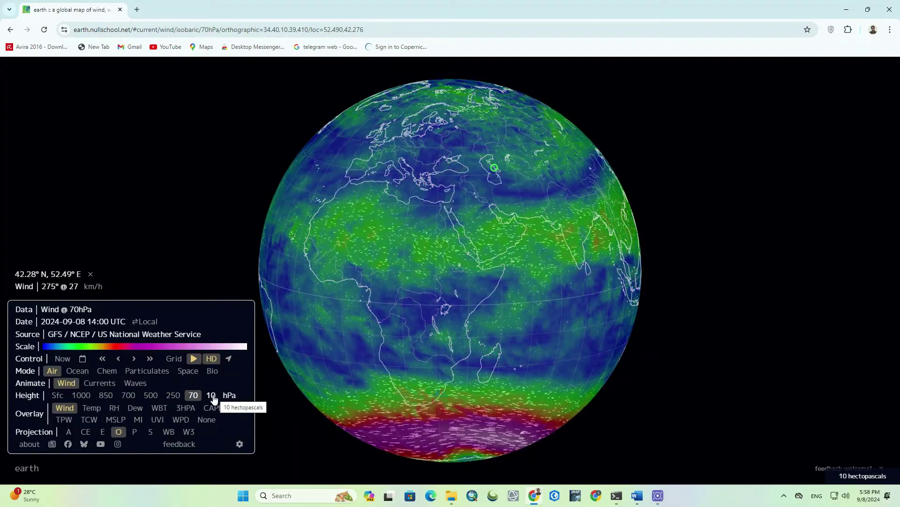
{"action": "left_click", "coordinate": [216, 397]}
{"action": "double_click", "coordinate": [230, 396]}
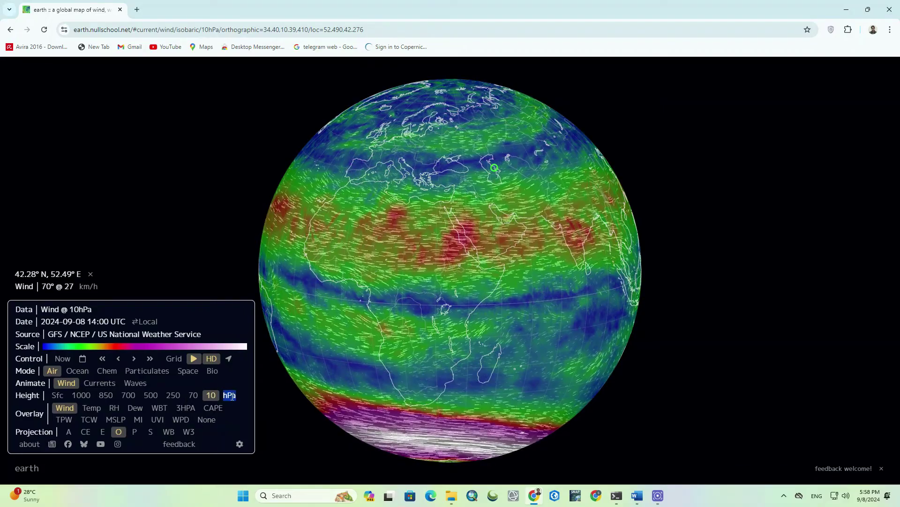
Return to surface winds and overlay temperature, then relative humidity, turning the globe toward the Indian Ocean.
{"action": "left_click", "coordinate": [57, 395]}
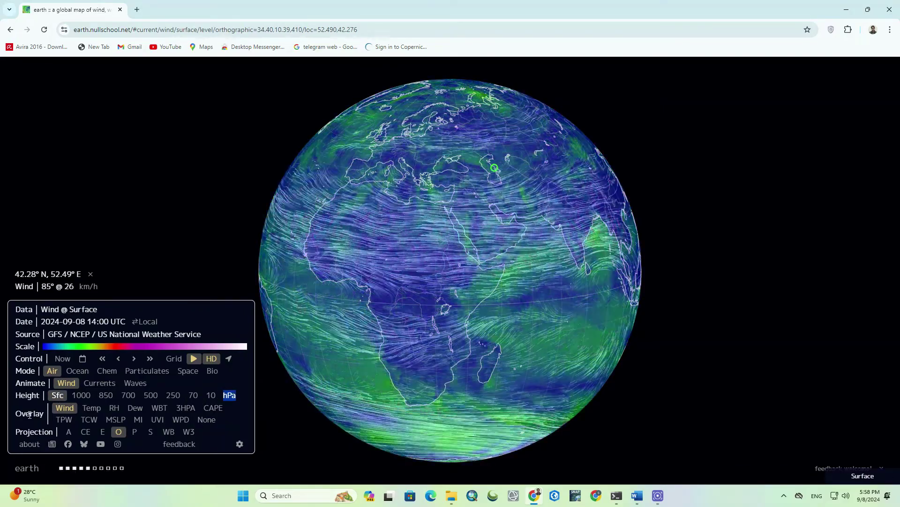
{"action": "left_click", "coordinate": [92, 408]}
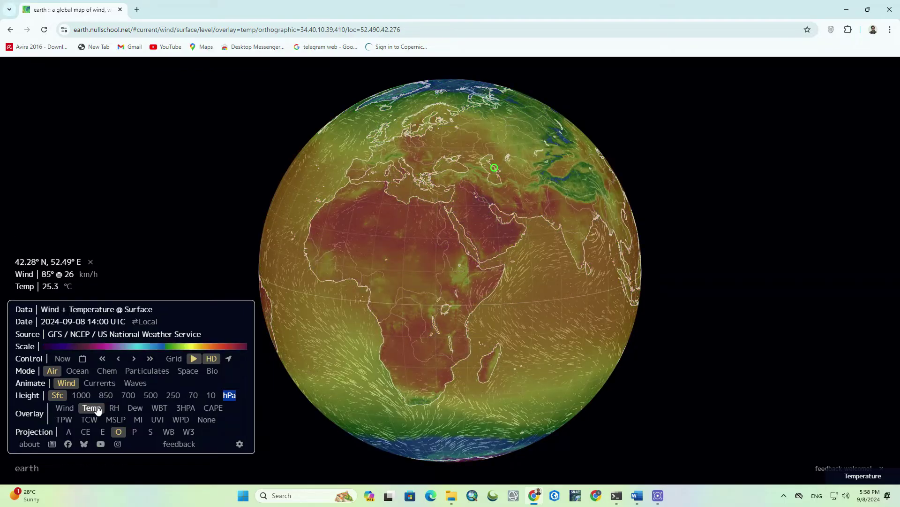
{"action": "mouse_move", "coordinate": [474, 390]}
{"action": "left_mouse_down"}
{"action": "mouse_move", "coordinate": [416, 383]}
{"action": "mouse_move", "coordinate": [393, 399]}
{"action": "mouse_move", "coordinate": [425, 439]}
{"action": "left_mouse_up"}
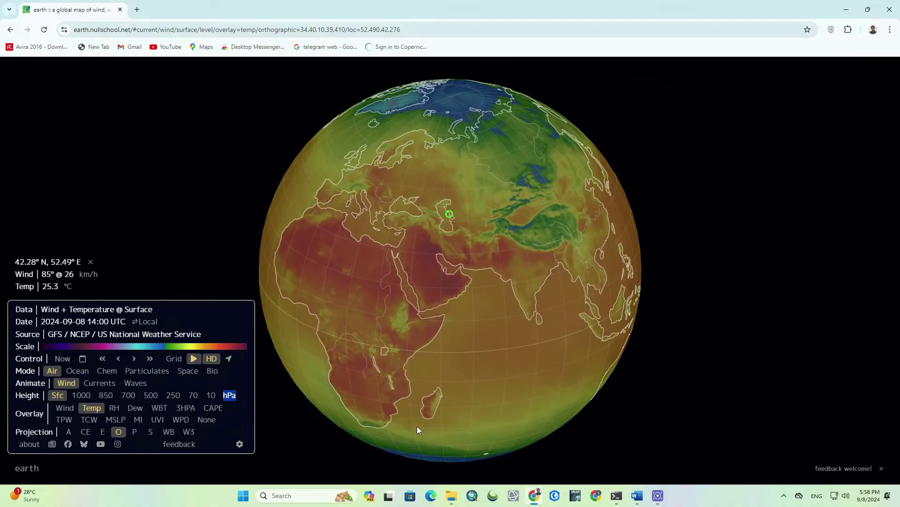
{"action": "left_click_drag", "start_coordinate": [400, 410], "coordinate": [400, 410]}
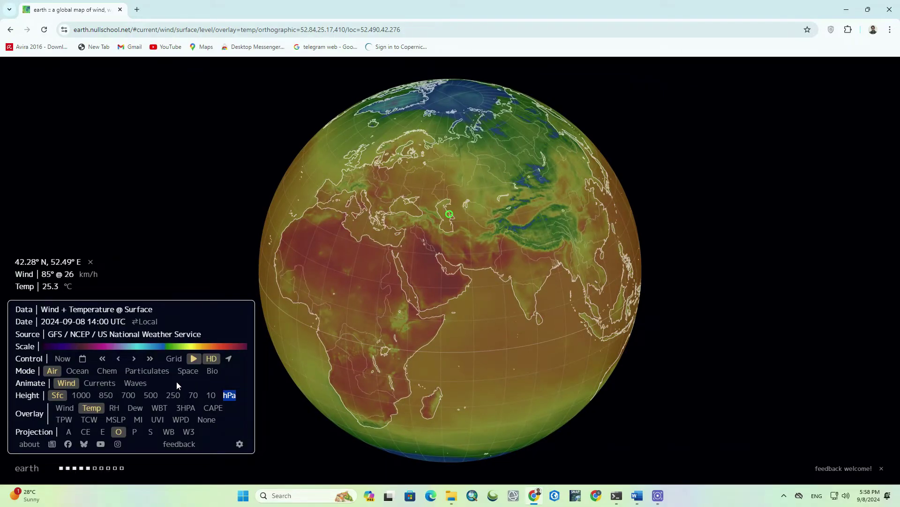
{"action": "left_click", "coordinate": [114, 408]}
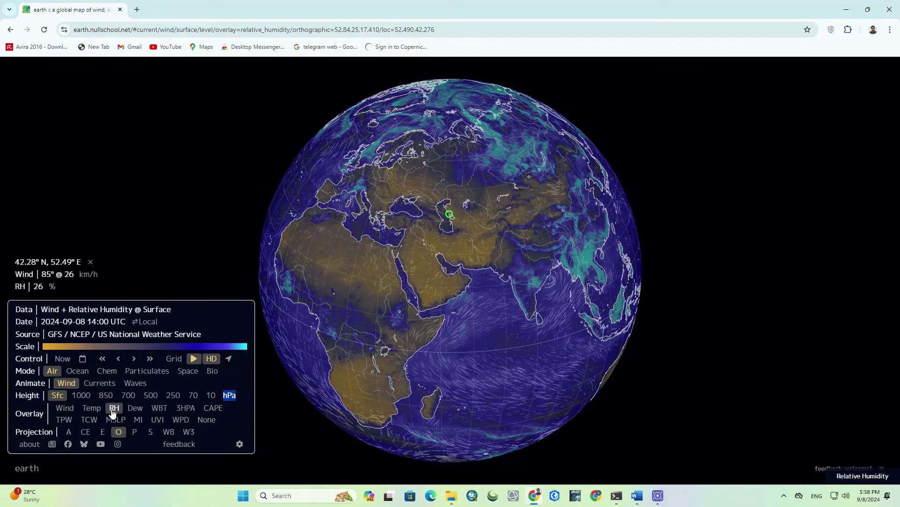
Cycle the overlay through dew point, wet bulb and 3-hour precipitation to CAPE (Caspian 0 J/kg).
{"action": "left_click", "coordinate": [136, 412]}
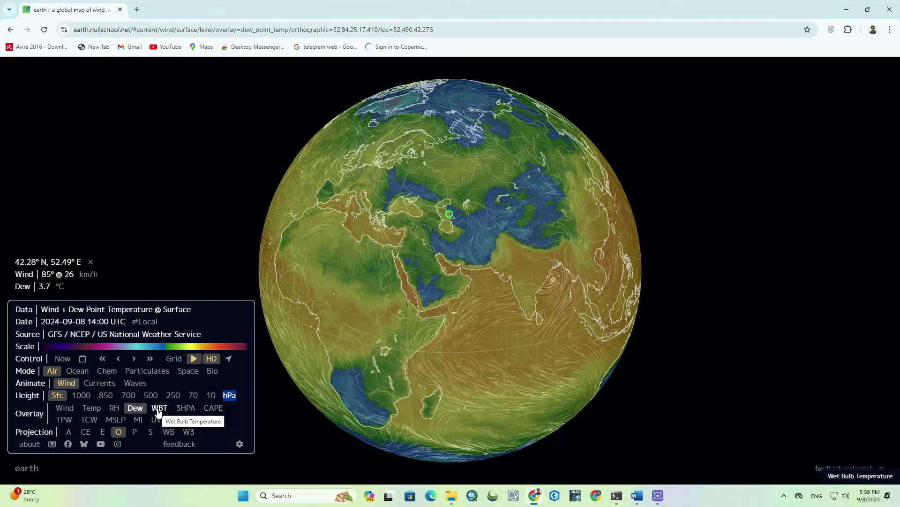
{"action": "left_click", "coordinate": [159, 408]}
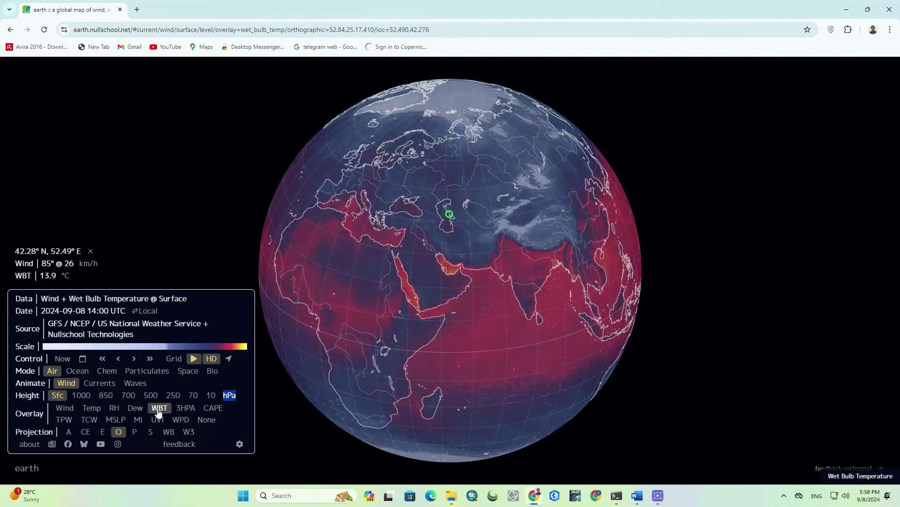
{"action": "left_click", "coordinate": [186, 408]}
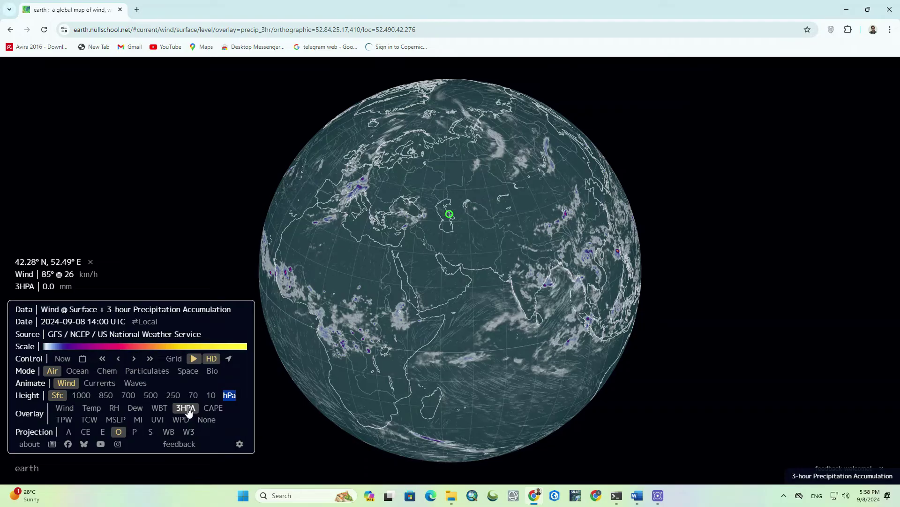
{"action": "left_click", "coordinate": [220, 411]}
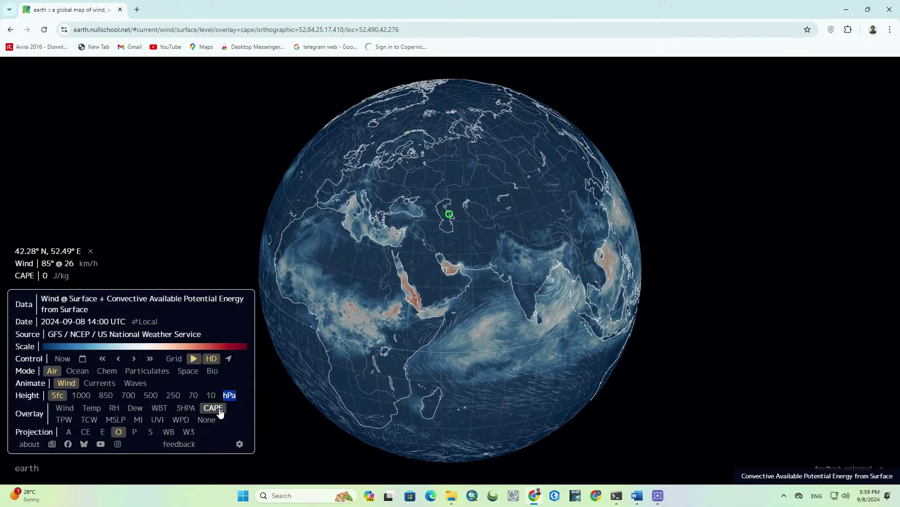
Overlay total precipitable water, total cloud water, mean sea level pressure, then the Misery Index.
{"action": "left_click", "coordinate": [65, 421]}
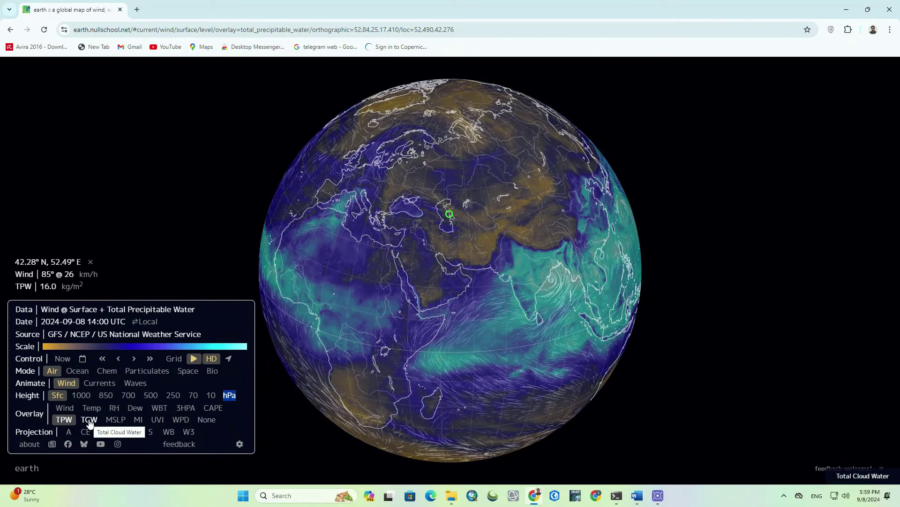
{"action": "left_click", "coordinate": [89, 420]}
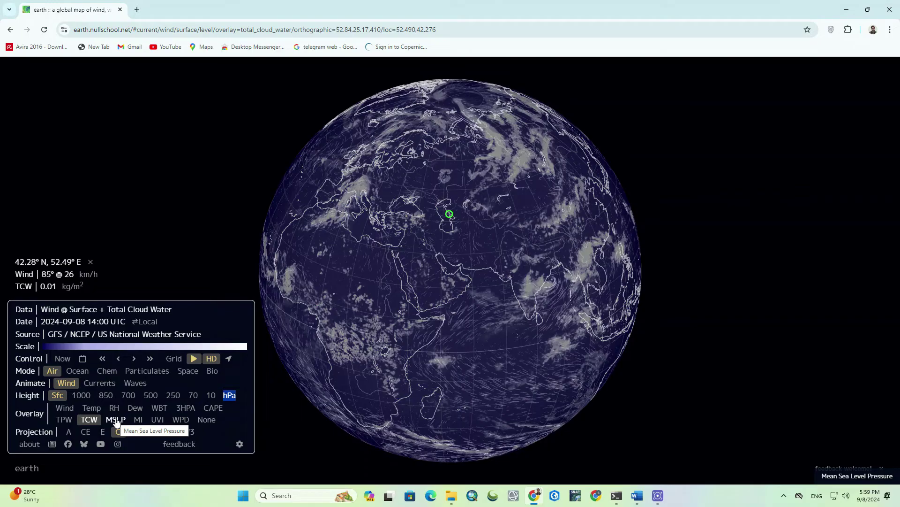
{"action": "left_click", "coordinate": [117, 420]}
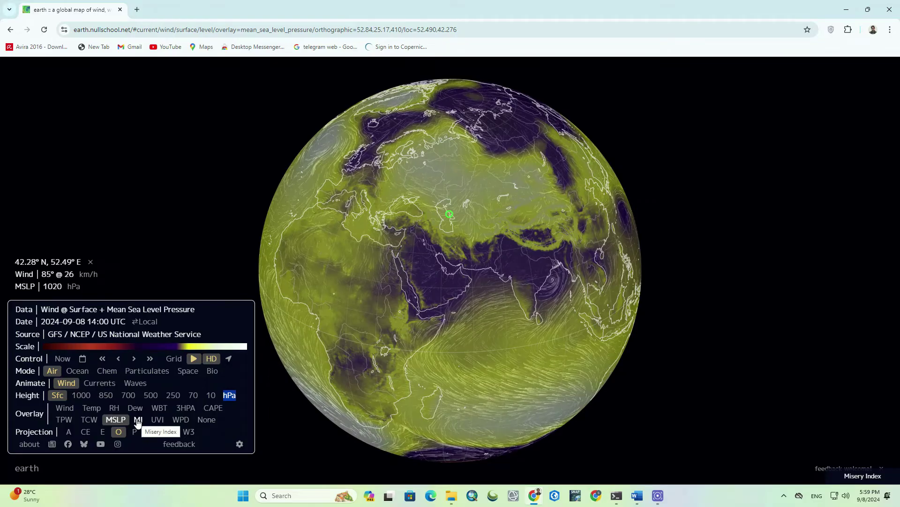
{"action": "left_click", "coordinate": [138, 420]}
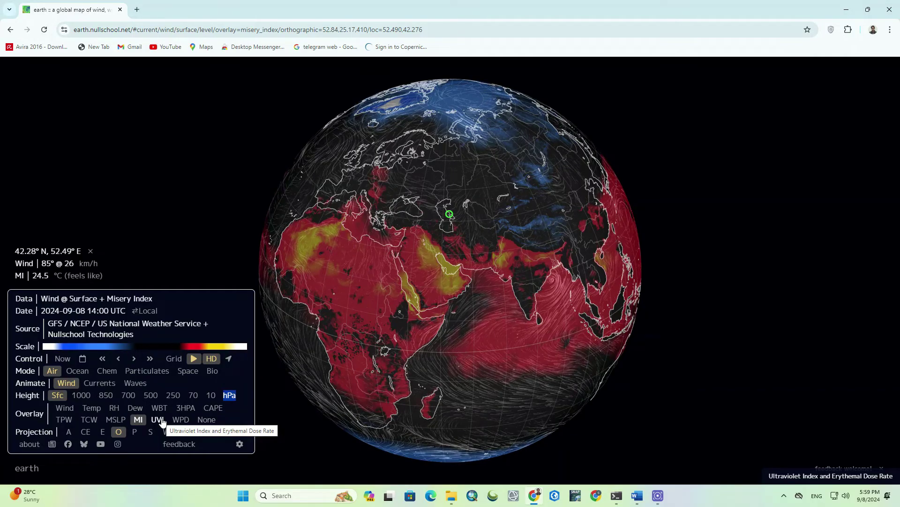
Try UV index, wind power density, no overlay, wind and temperature, ending on relative humidity at 1000 hPa.
{"action": "left_click", "coordinate": [160, 419]}
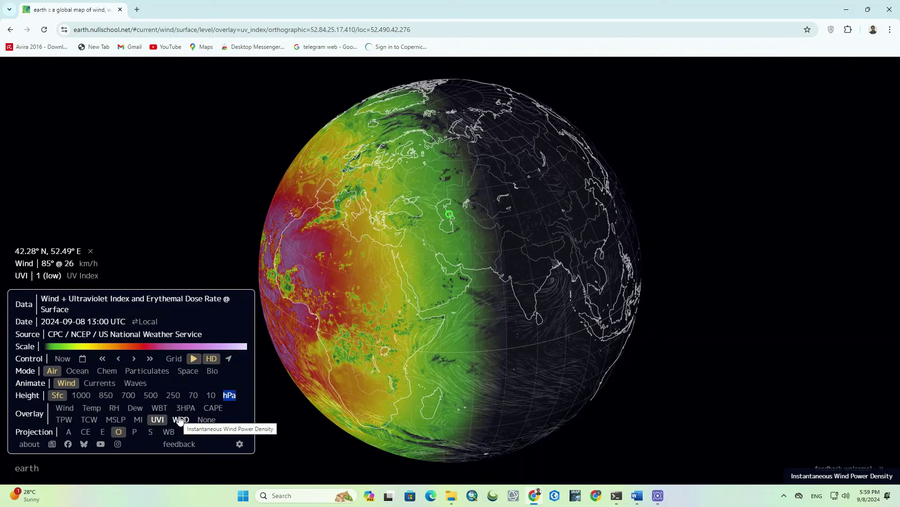
{"action": "left_click", "coordinate": [179, 420]}
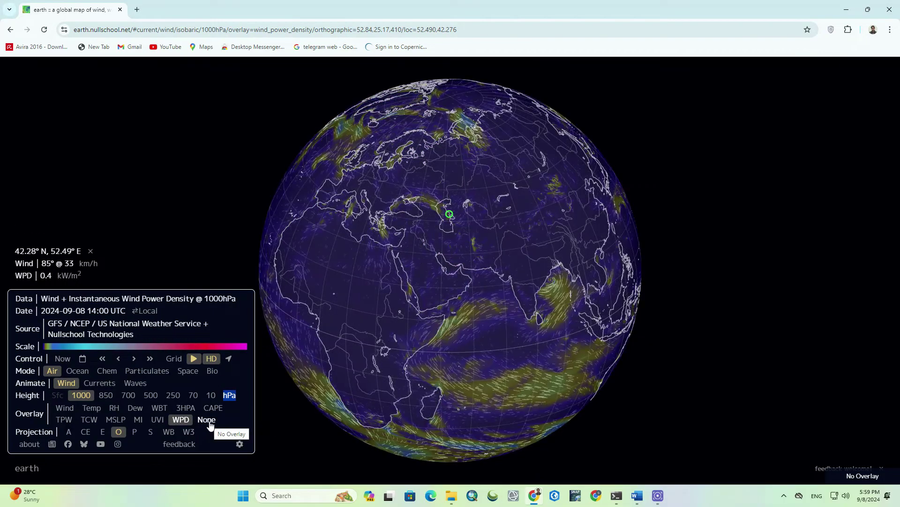
{"action": "left_click", "coordinate": [209, 423]}
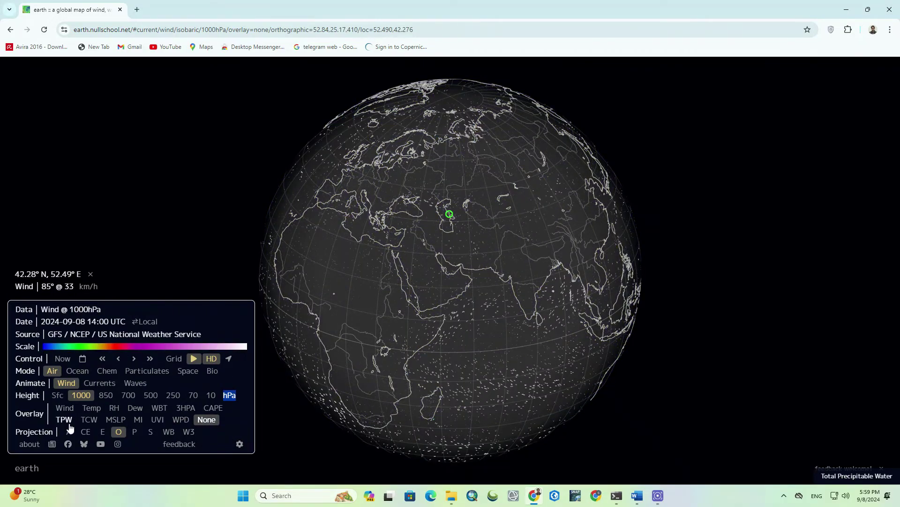
{"action": "left_click", "coordinate": [64, 409]}
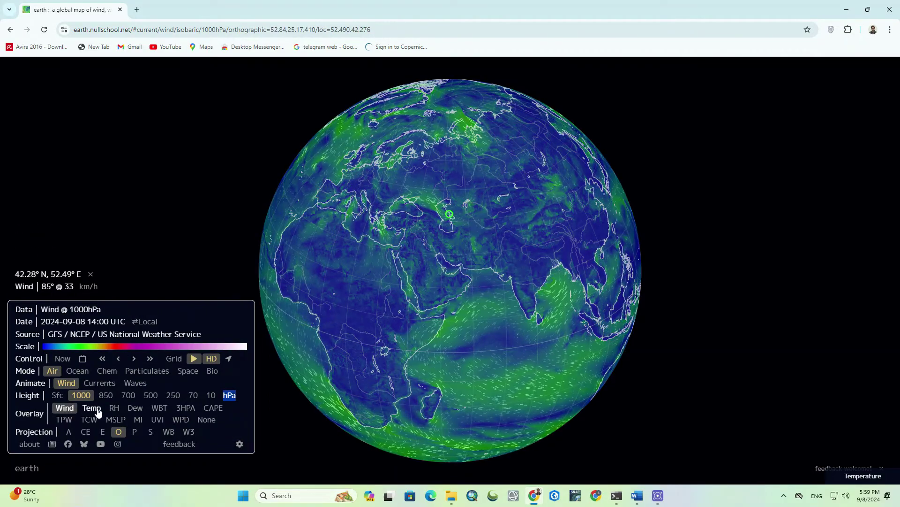
{"action": "left_click", "coordinate": [96, 410]}
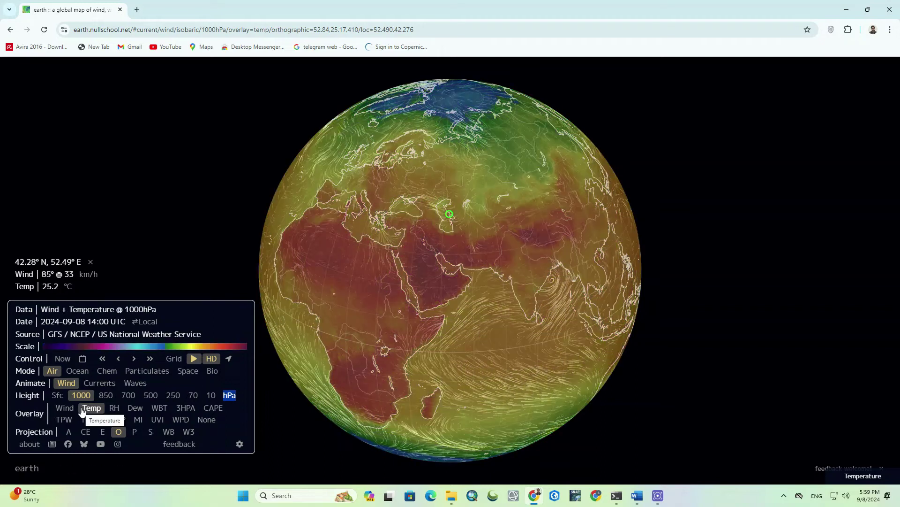
{"action": "left_click", "coordinate": [113, 408]}
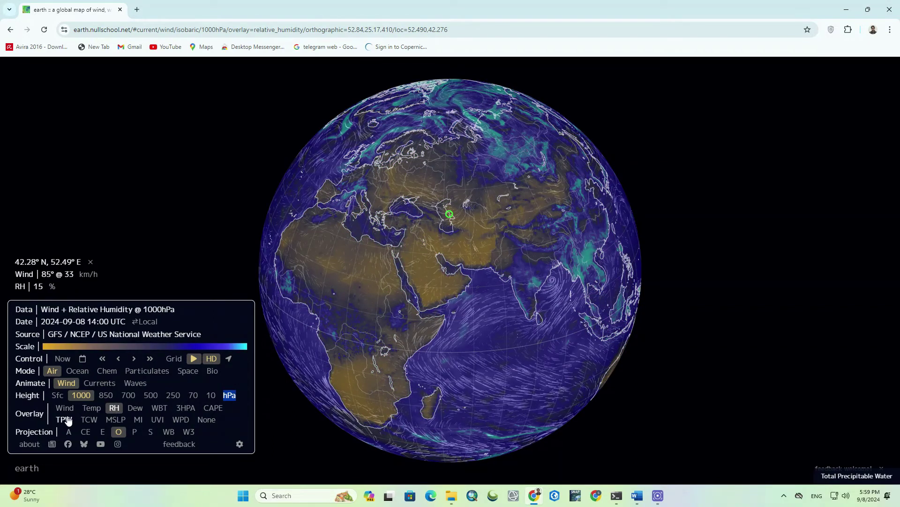
View the map in the Atlantis and conic equidistant projections, rotating each.
{"action": "double_click", "coordinate": [29, 432]}
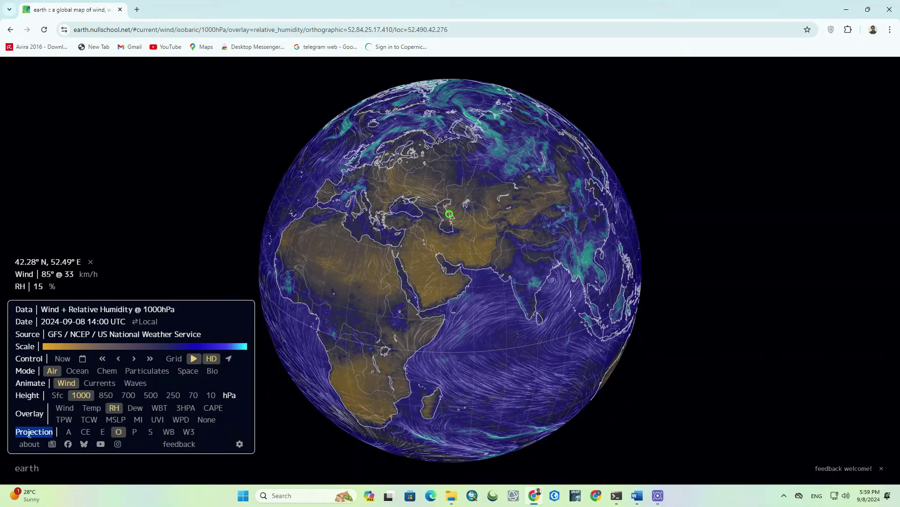
{"action": "left_click", "coordinate": [69, 432]}
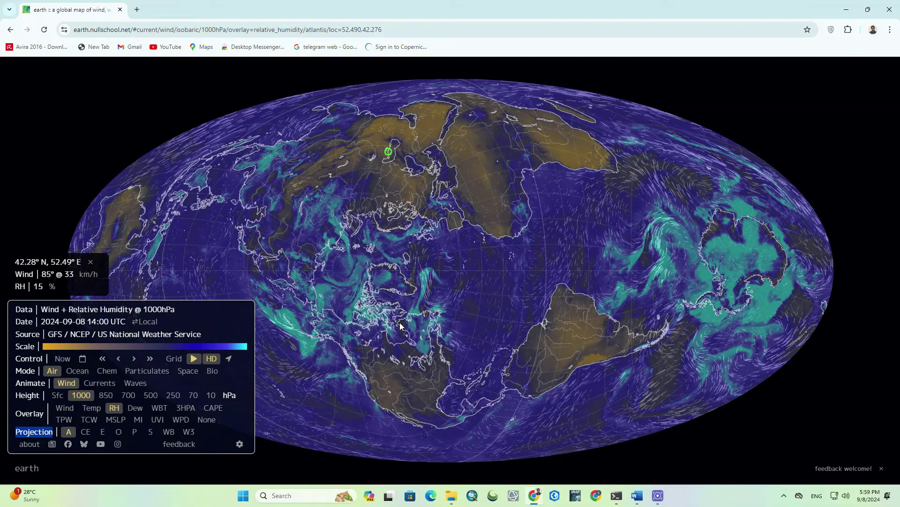
{"action": "mouse_move", "coordinate": [401, 325]}
{"action": "left_mouse_down"}
{"action": "mouse_move", "coordinate": [408, 318]}
{"action": "mouse_move", "coordinate": [381, 309]}
{"action": "mouse_move", "coordinate": [355, 328]}
{"action": "mouse_move", "coordinate": [381, 340]}
{"action": "mouse_move", "coordinate": [373, 312]}
{"action": "left_mouse_up"}
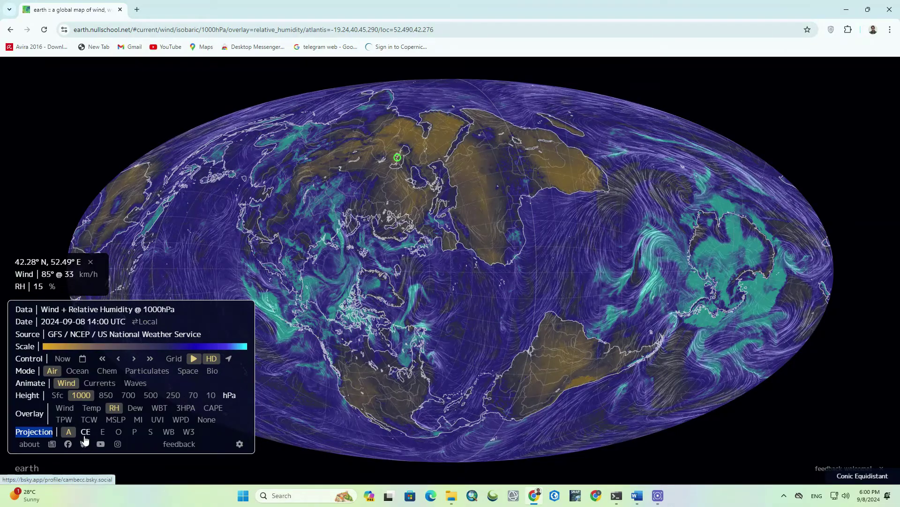
{"action": "left_click", "coordinate": [85, 436]}
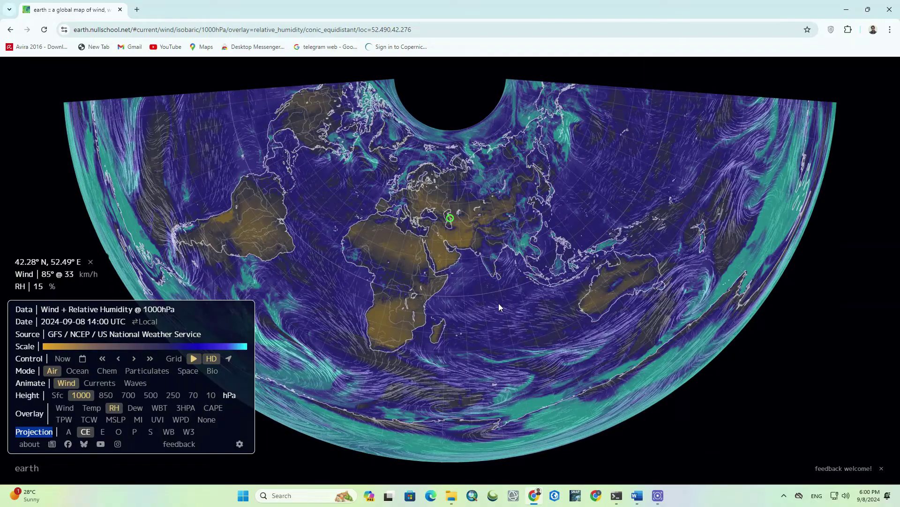
{"action": "left_click_drag", "start_coordinate": [499, 303], "coordinate": [521, 344]}
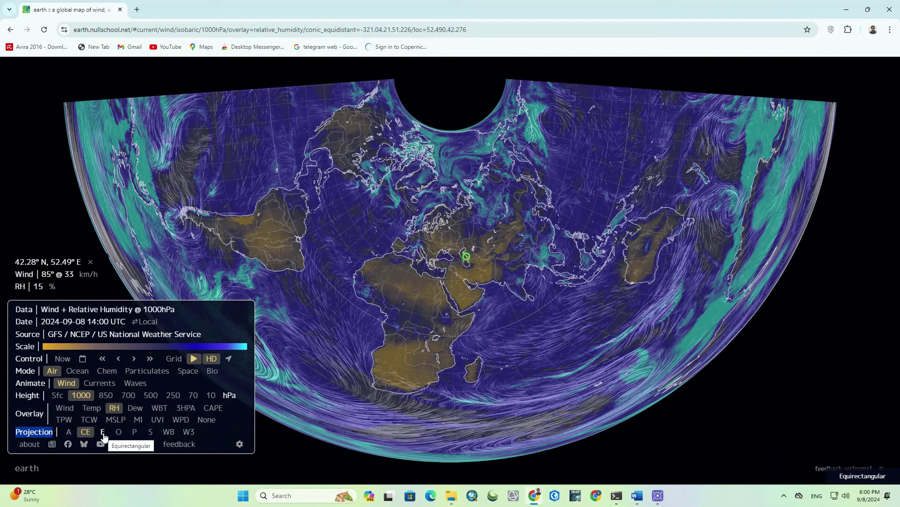
Pan the equirectangular map, then return to the orthographic globe centred on Europe and the Middle East.
{"action": "left_click", "coordinate": [103, 434]}
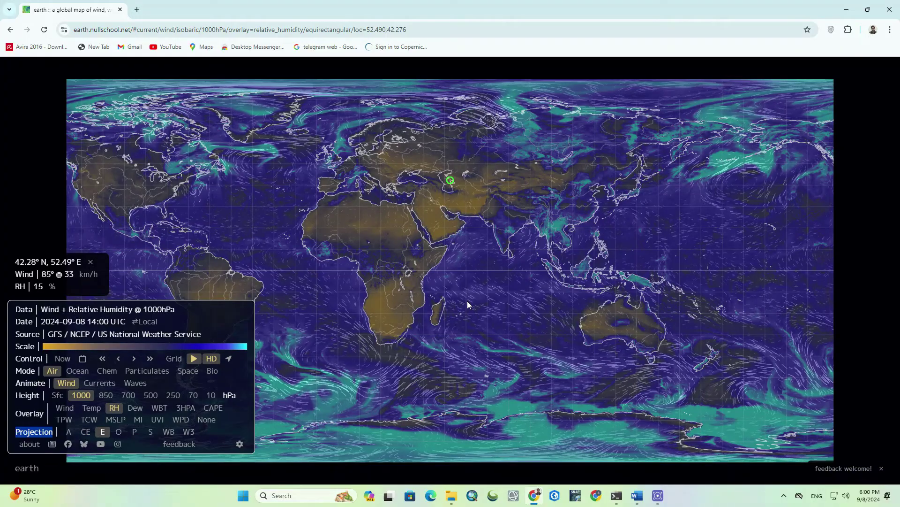
{"action": "mouse_move", "coordinate": [463, 298]}
{"action": "left_mouse_down"}
{"action": "mouse_move", "coordinate": [437, 272]}
{"action": "mouse_move", "coordinate": [406, 284]}
{"action": "left_mouse_up"}
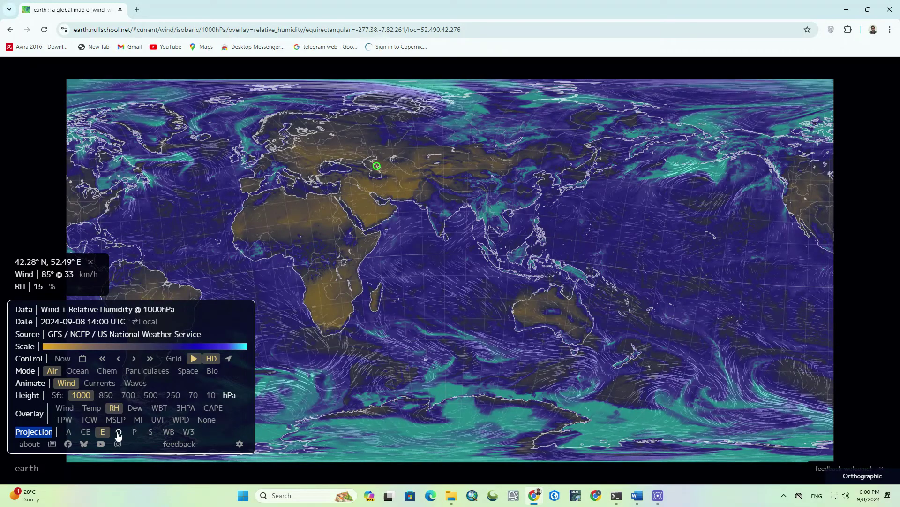
{"action": "left_click", "coordinate": [119, 435]}
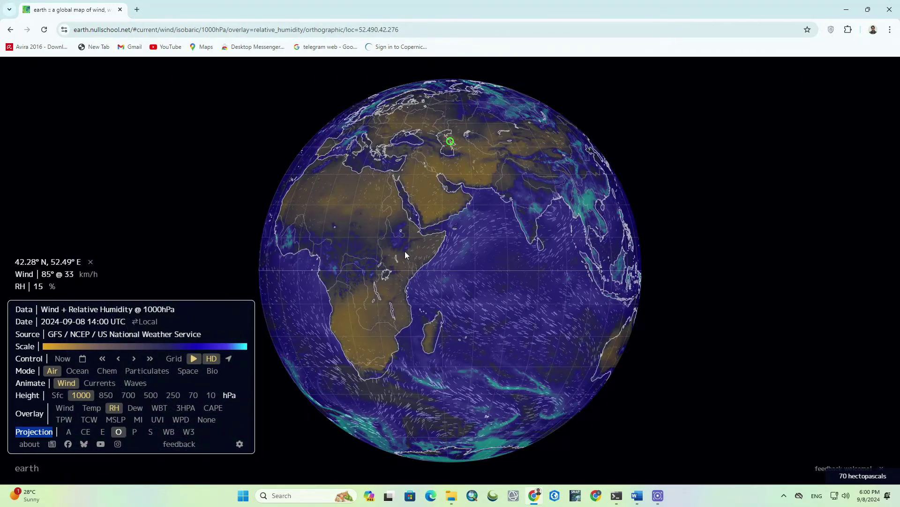
{"action": "mouse_move", "coordinate": [404, 252]}
{"action": "left_mouse_down"}
{"action": "mouse_move", "coordinate": [443, 262]}
{"action": "mouse_move", "coordinate": [457, 294]}
{"action": "mouse_move", "coordinate": [475, 277]}
{"action": "left_mouse_up"}
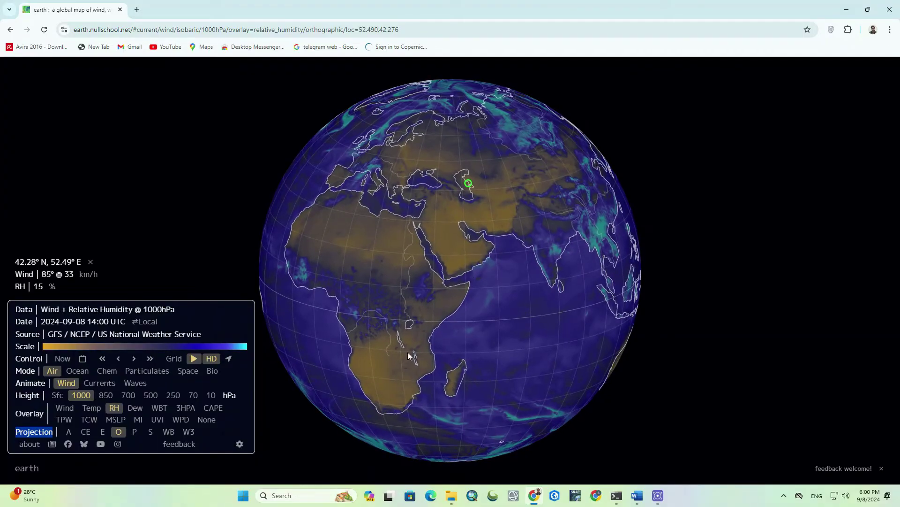
View the humidity map in Patterson and stereographic projections, repositioning each.
{"action": "left_click", "coordinate": [135, 432]}
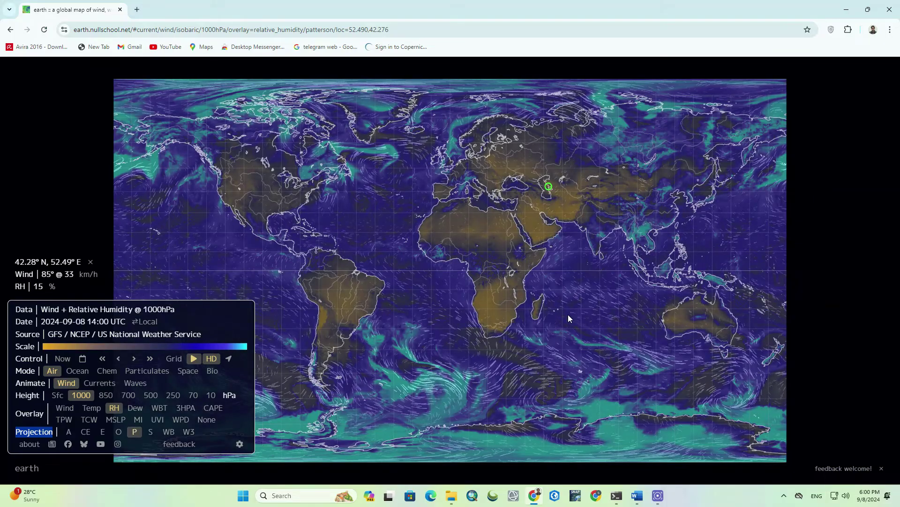
{"action": "mouse_move", "coordinate": [569, 315]}
{"action": "left_mouse_down"}
{"action": "mouse_move", "coordinate": [340, 325]}
{"action": "mouse_move", "coordinate": [513, 317]}
{"action": "left_mouse_up"}
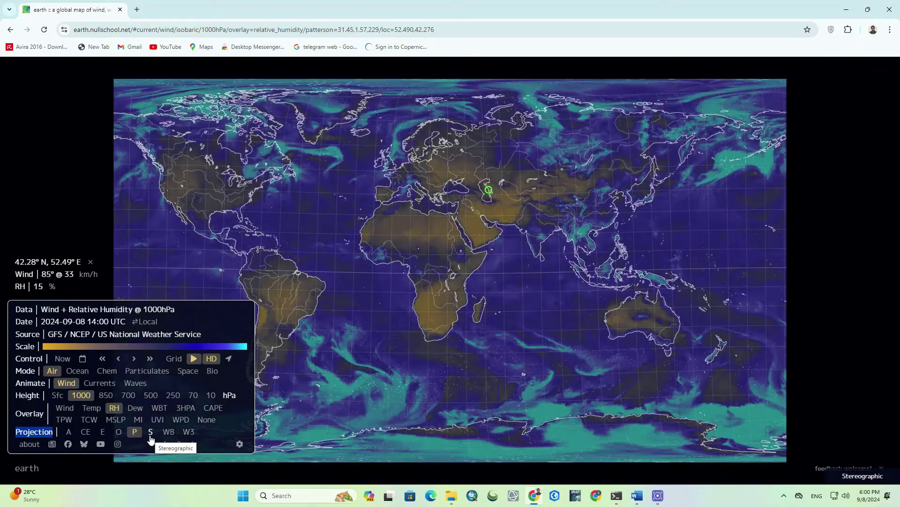
{"action": "left_click", "coordinate": [150, 434]}
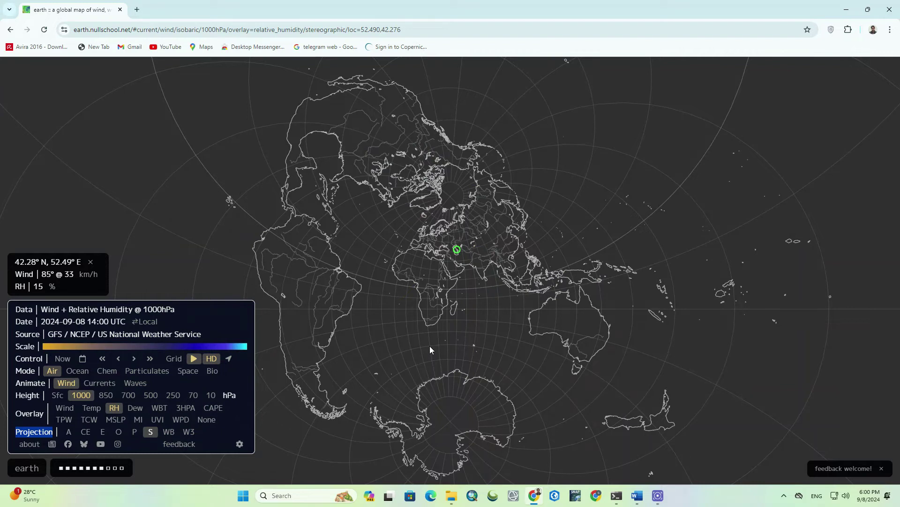
{"action": "mouse_move", "coordinate": [432, 345]}
{"action": "left_mouse_down"}
{"action": "mouse_move", "coordinate": [406, 303]}
{"action": "mouse_move", "coordinate": [405, 260]}
{"action": "mouse_move", "coordinate": [454, 308]}
{"action": "mouse_move", "coordinate": [426, 304]}
{"action": "mouse_move", "coordinate": [426, 314]}
{"action": "left_mouse_up"}
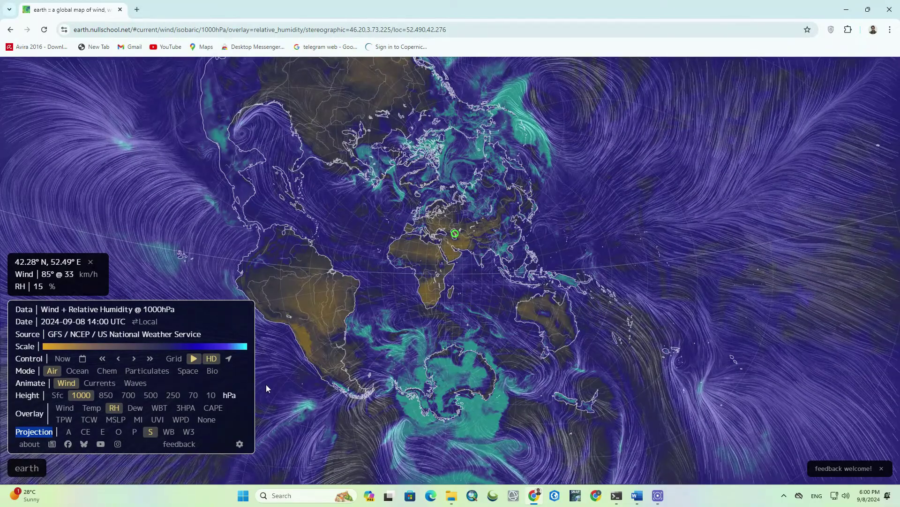
Try Waterman butterfly and Winkel Tripel, then return to the orthographic globe over Africa and Arabia.
{"action": "left_click", "coordinate": [169, 431]}
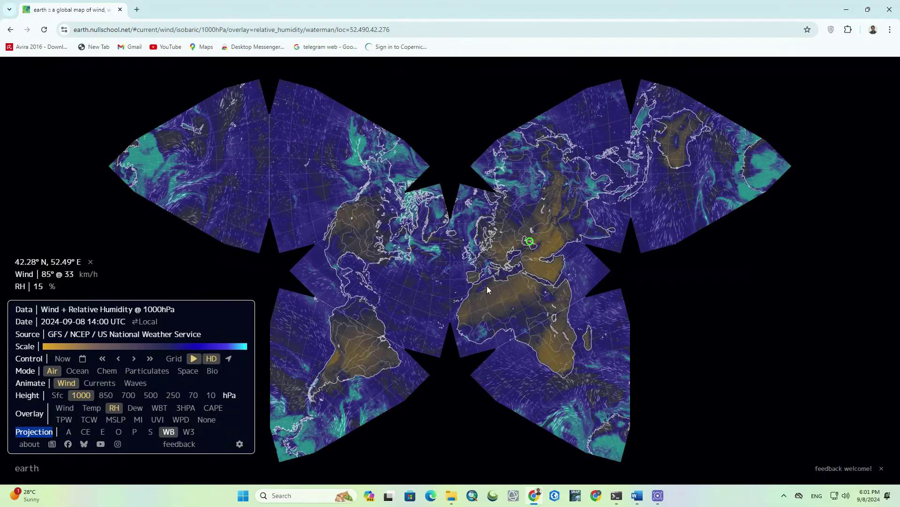
{"action": "mouse_move", "coordinate": [432, 273]}
{"action": "left_mouse_down"}
{"action": "mouse_move", "coordinate": [438, 289]}
{"action": "mouse_move", "coordinate": [464, 299]}
{"action": "mouse_move", "coordinate": [430, 280]}
{"action": "mouse_move", "coordinate": [413, 283]}
{"action": "left_mouse_up"}
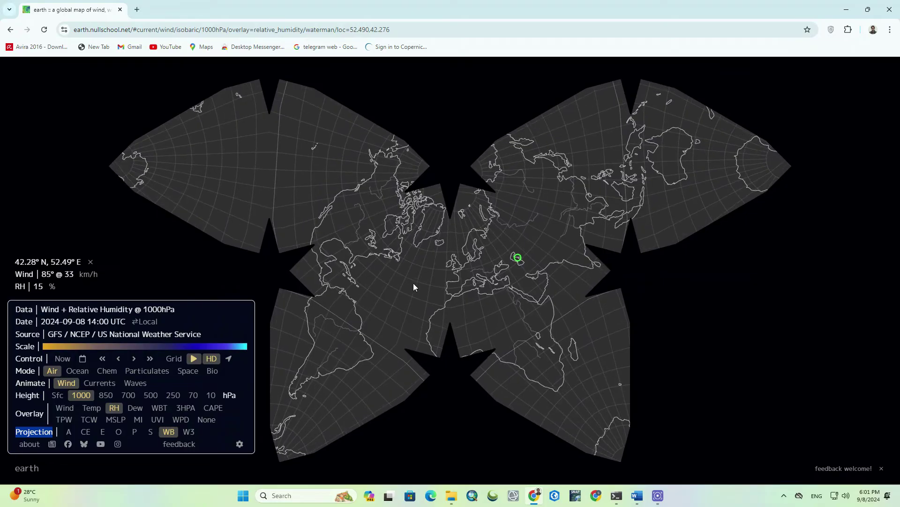
{"action": "left_click", "coordinate": [188, 432]}
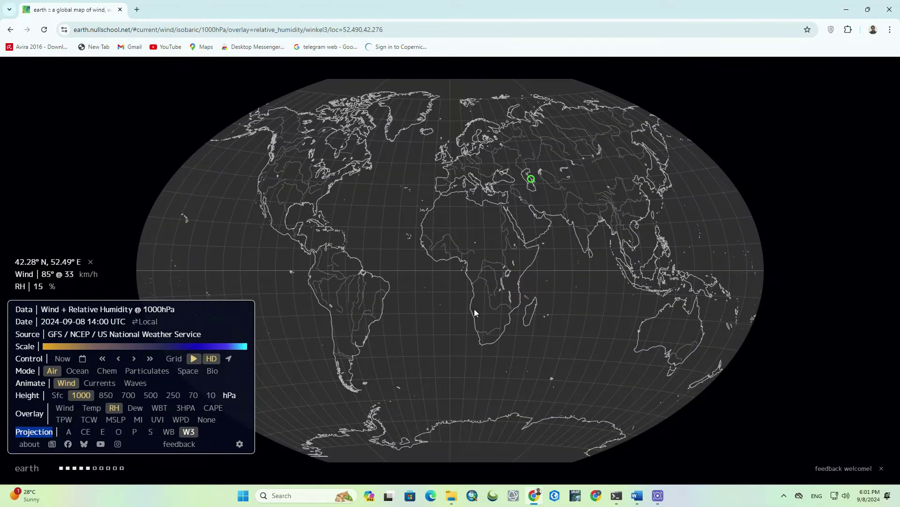
{"action": "left_click_drag", "start_coordinate": [473, 313], "coordinate": [392, 313]}
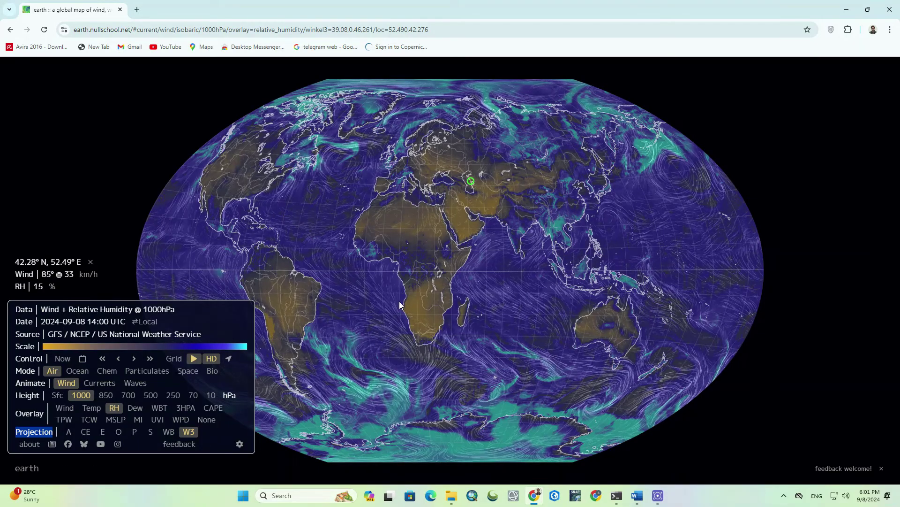
{"action": "left_click", "coordinate": [118, 431]}
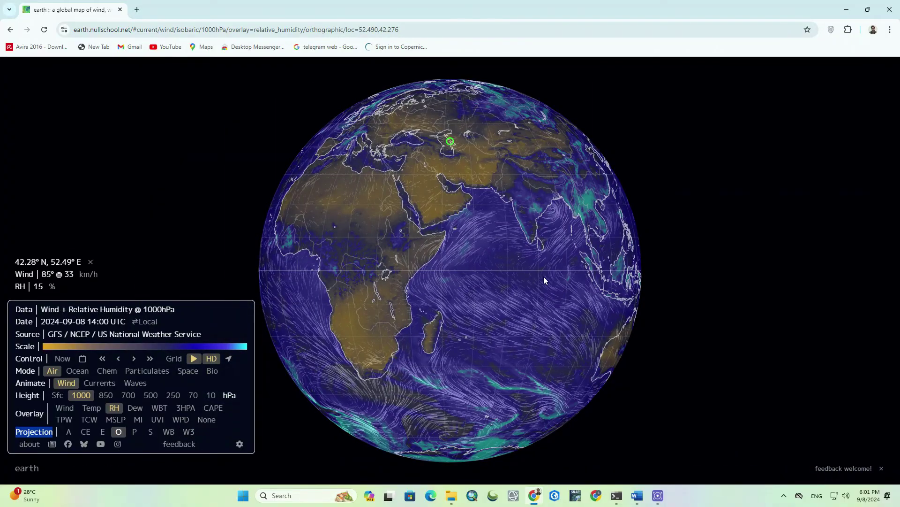
{"action": "mouse_move", "coordinate": [545, 281]}
{"action": "left_mouse_down"}
{"action": "mouse_move", "coordinate": [547, 367]}
{"action": "mouse_move", "coordinate": [547, 333]}
{"action": "left_mouse_up"}
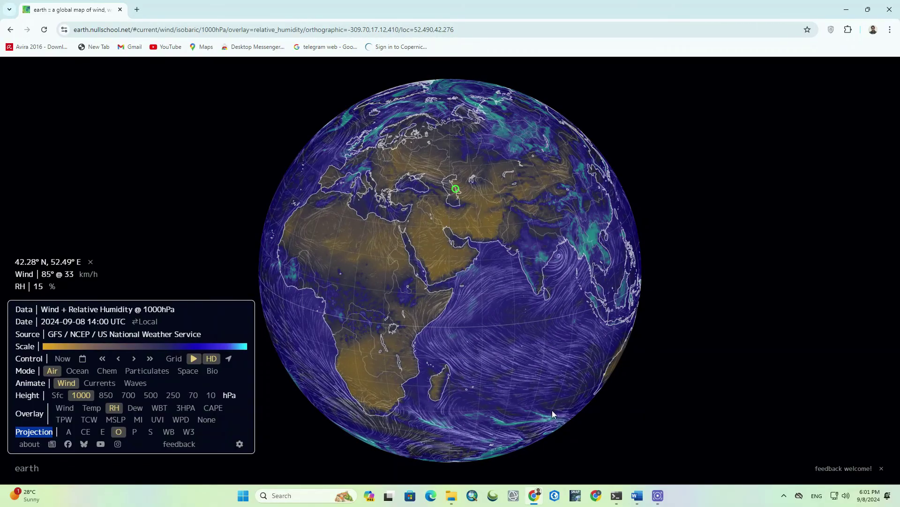
{"action": "left_click", "coordinate": [240, 445]}
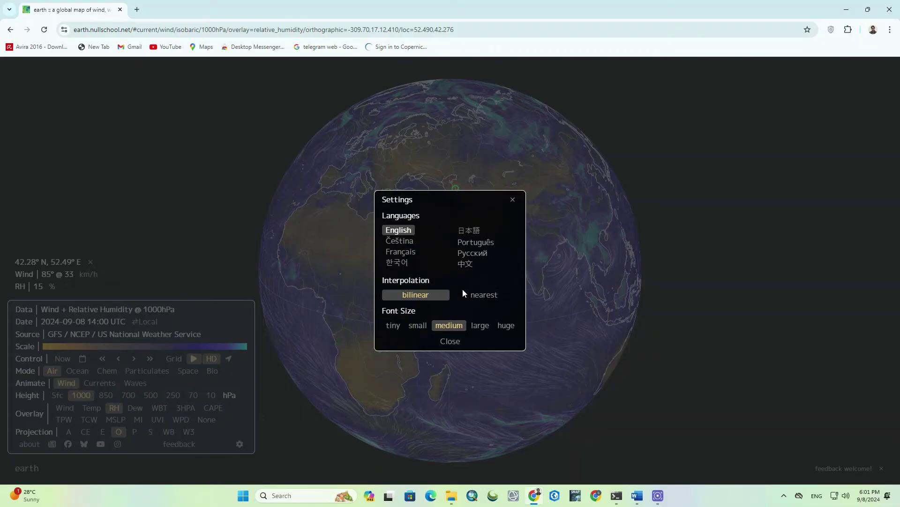
{"action": "left_click", "coordinate": [487, 296]}
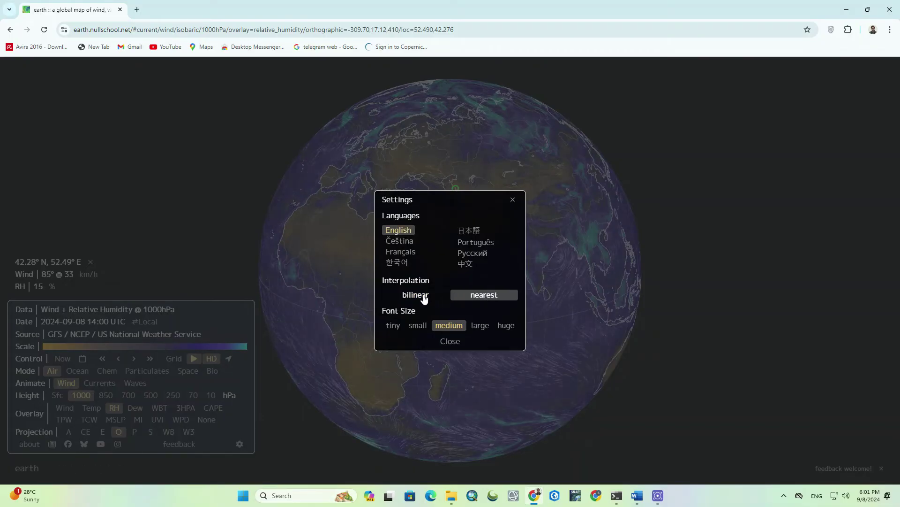
{"action": "left_click", "coordinate": [424, 296]}
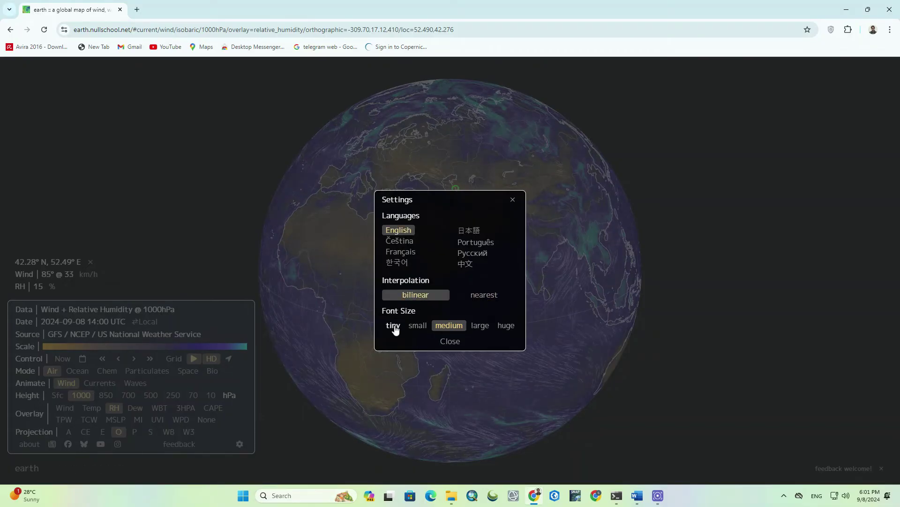
{"action": "left_click", "coordinate": [393, 325]}
{"action": "left_click", "coordinate": [486, 307]}
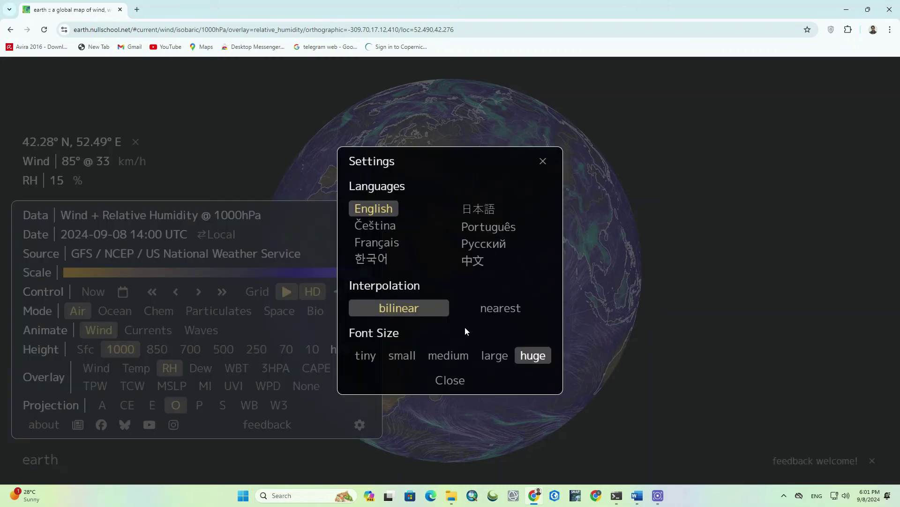
{"action": "left_click", "coordinate": [459, 355]}
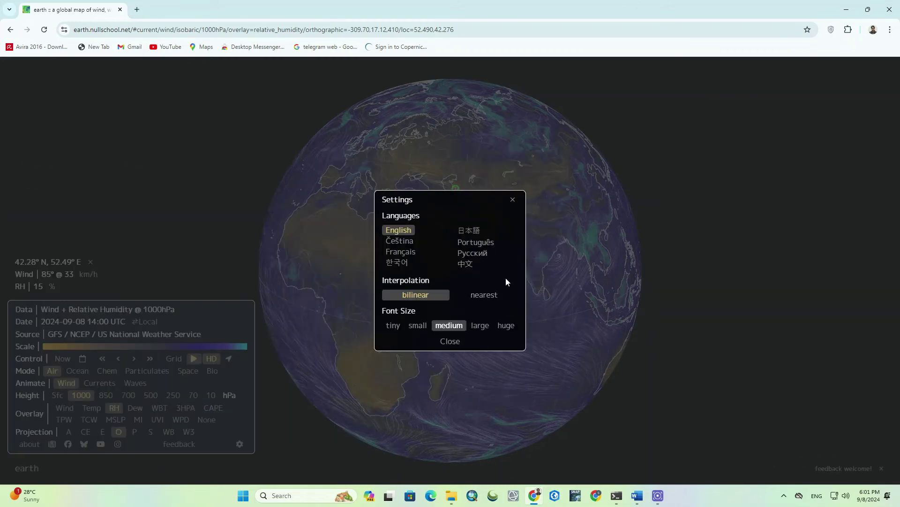
{"action": "left_click", "coordinate": [512, 200]}
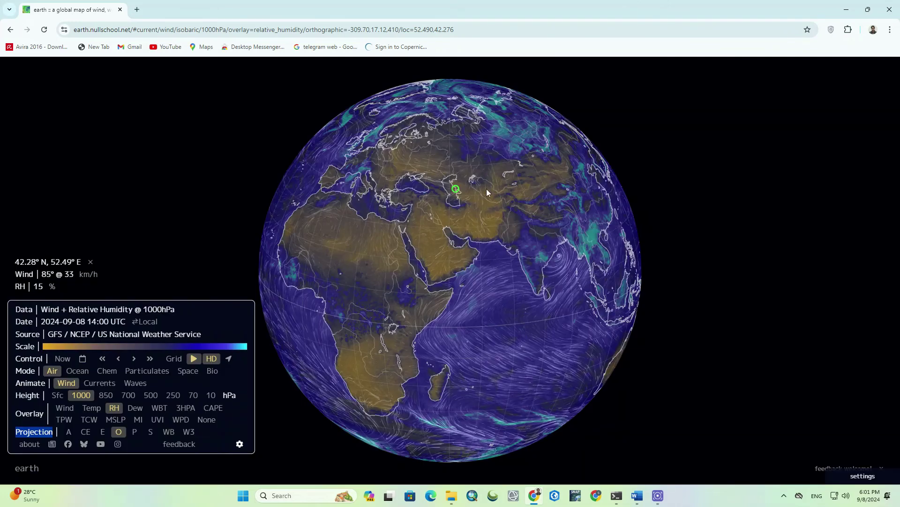